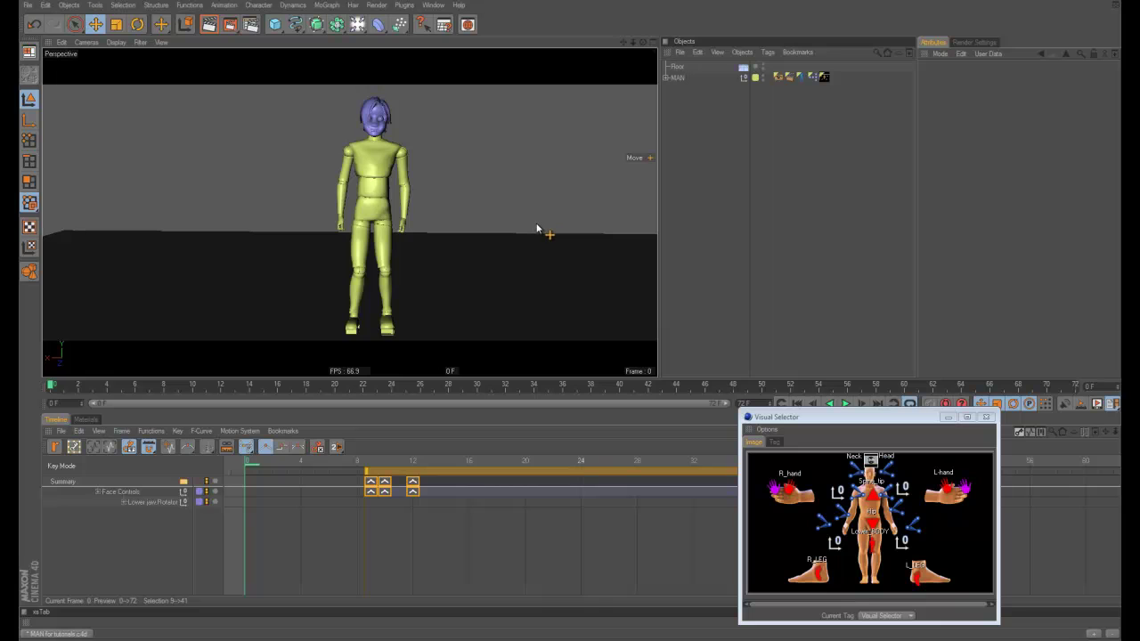
# Animate the right foot, both hands, the lower body and the left foot with autokeyed poses up to frame 50
pyautogui.moveTo(529, 224)
pyautogui.keyDown('alt'); pyautogui.mouseDown()
pyautogui.moveTo(460, 232)
pyautogui.moveTo(546, 245)
pyautogui.moveTo(498, 247)
pyautogui.moveTo(522, 224)
pyautogui.mouseUp(); pyautogui.keyUp('alt')
pyautogui.keyDown('alt'); pyautogui.moveTo(615, 301); pyautogui.dragTo(537, 273); pyautogui.keyUp('alt')
pyautogui.moveTo(828, 420); pyautogui.dragTo(802, 427)
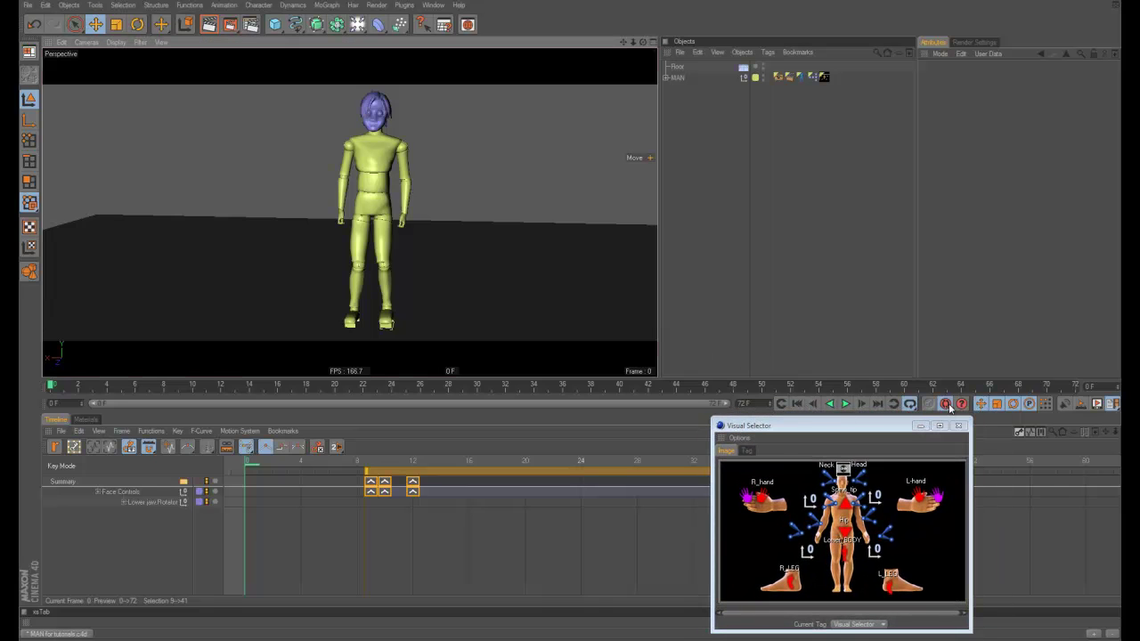
pyautogui.click(796, 577)
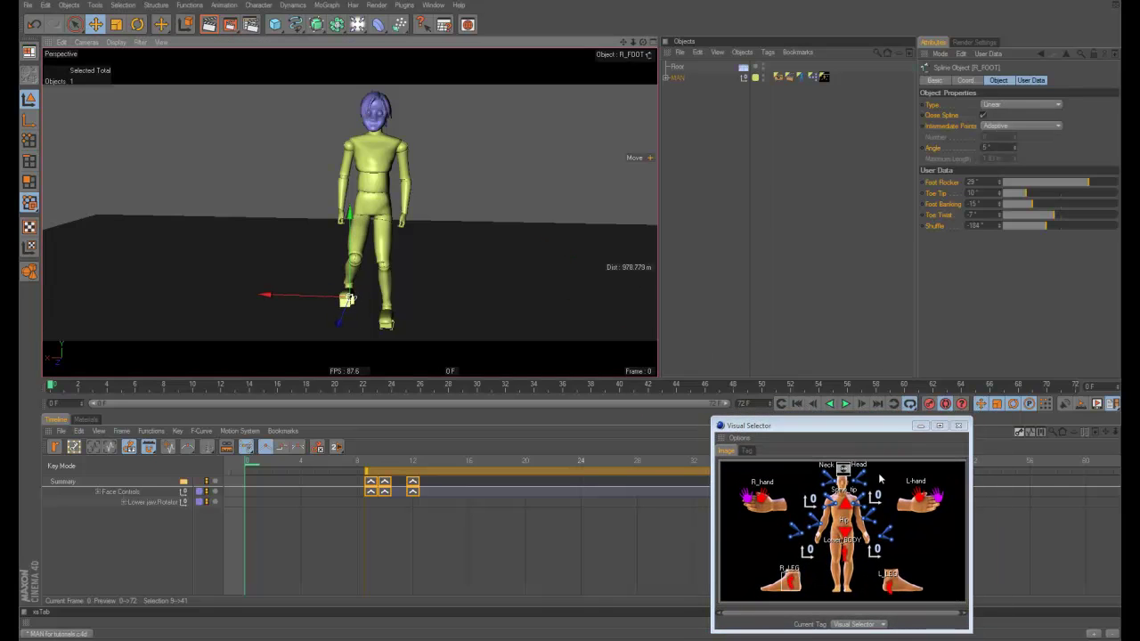
pyautogui.click(916, 499)
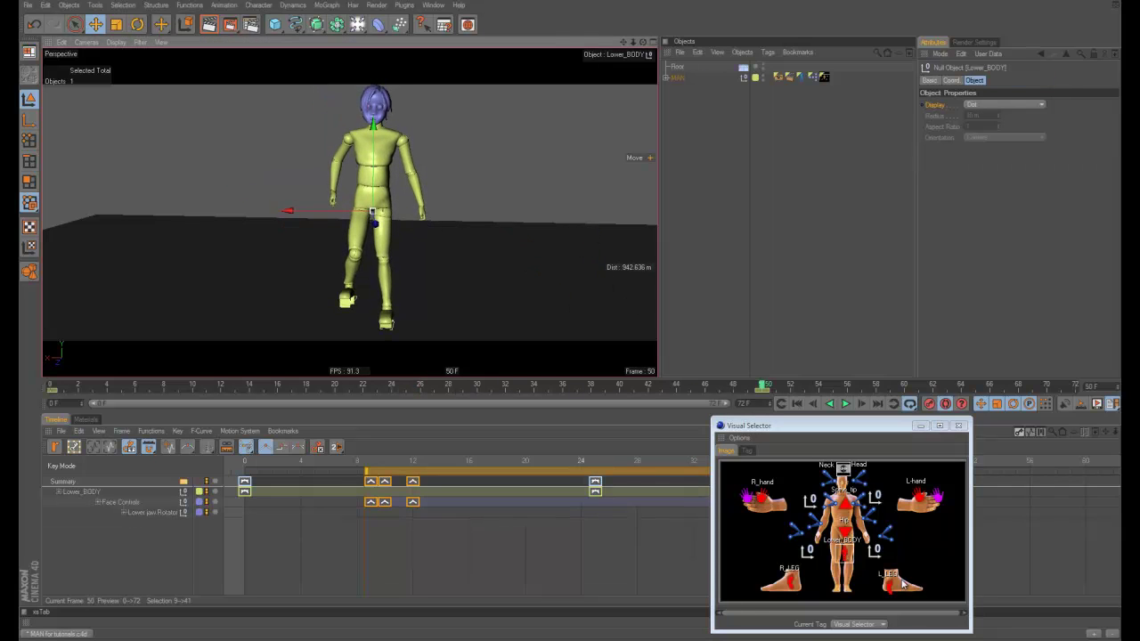
pyautogui.click(902, 583)
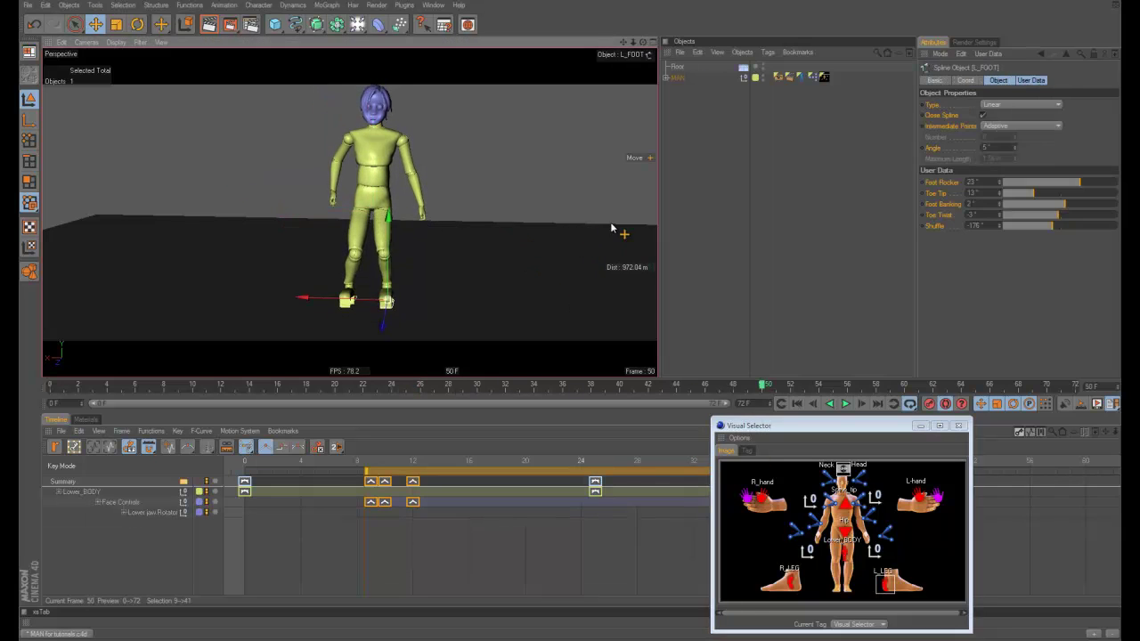
# Move the neck controller to a new position at frame 26 to key it
pyautogui.click(1107, 390)
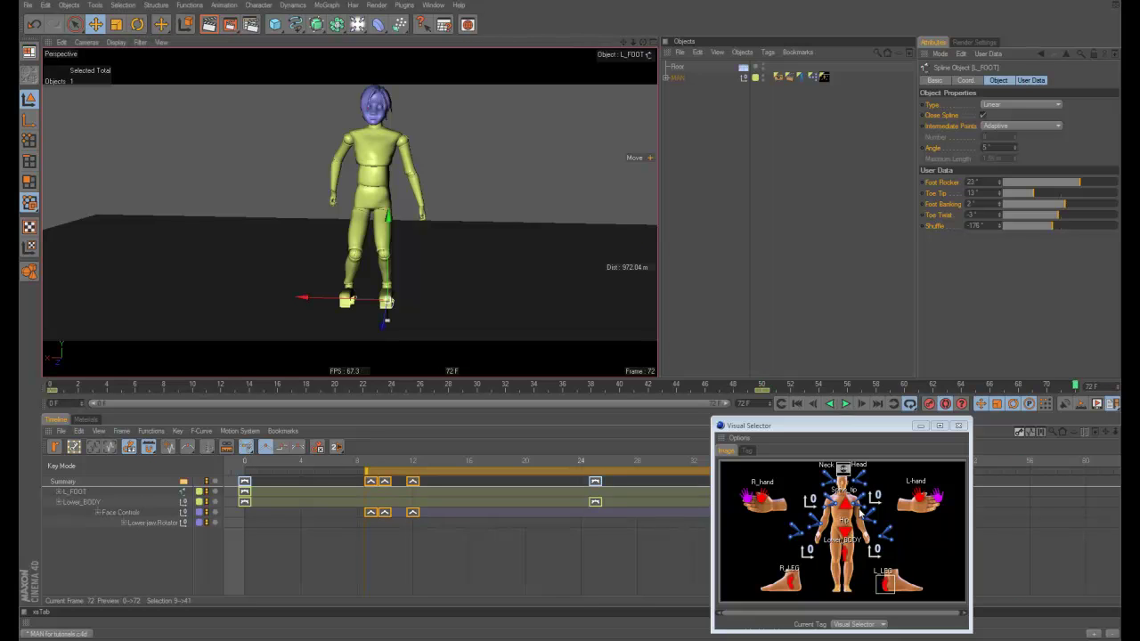
pyautogui.click(850, 507)
pyautogui.moveTo(509, 384); pyautogui.dragTo(421, 384)
pyautogui.moveTo(542, 301); pyautogui.dragTo(489, 289)
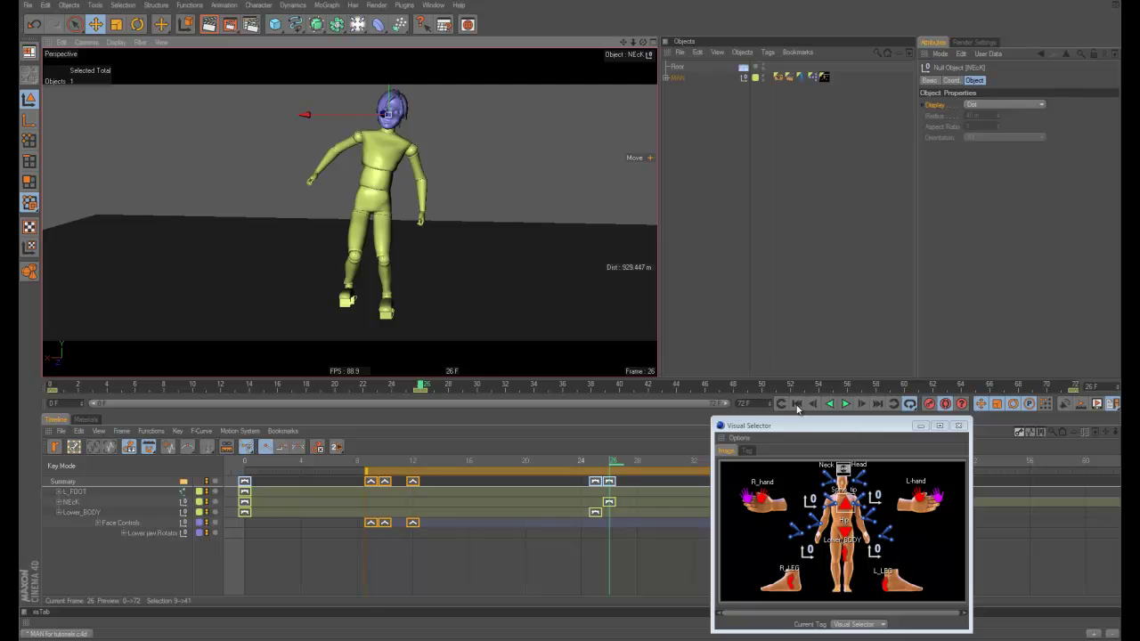
# Play the animation from the first frame, check the keyed controllers' tracks, and return to frame 0 with everything deselected
pyautogui.click(797, 405)
pyautogui.click(847, 405)
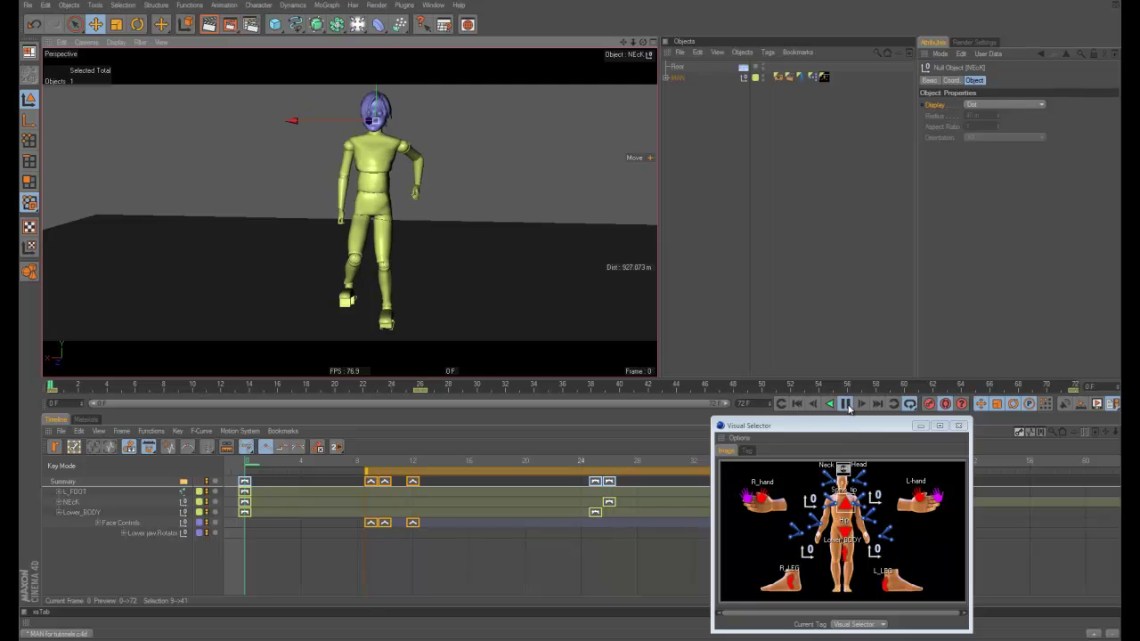
pyautogui.click(845, 404)
pyautogui.click(53, 492)
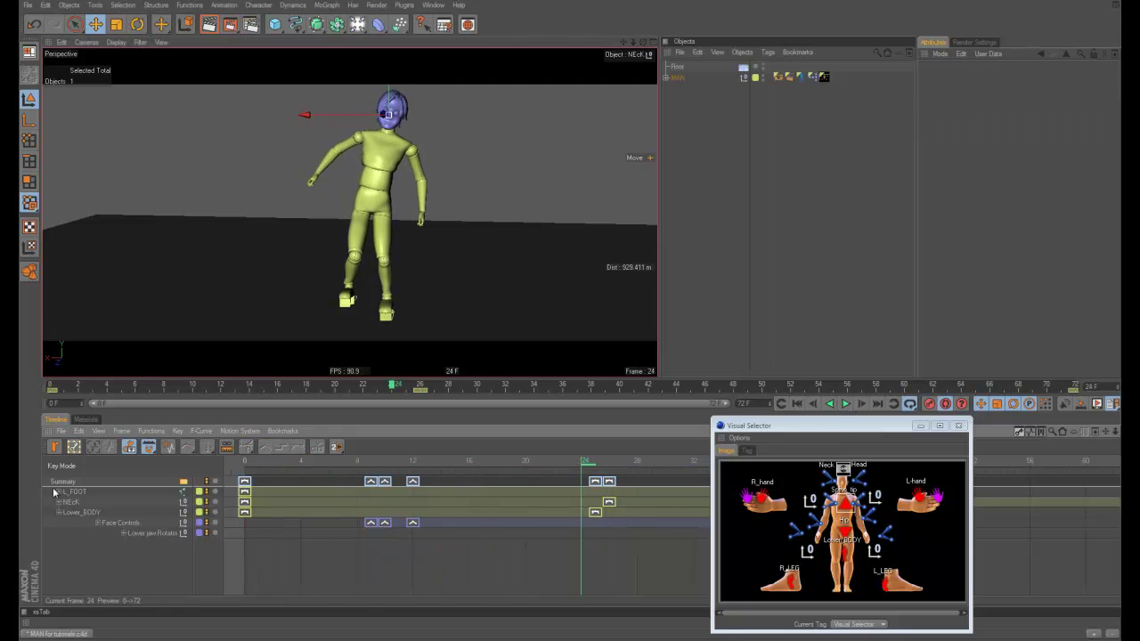
pyautogui.click(60, 512)
pyautogui.click(59, 512)
pyautogui.click(797, 404)
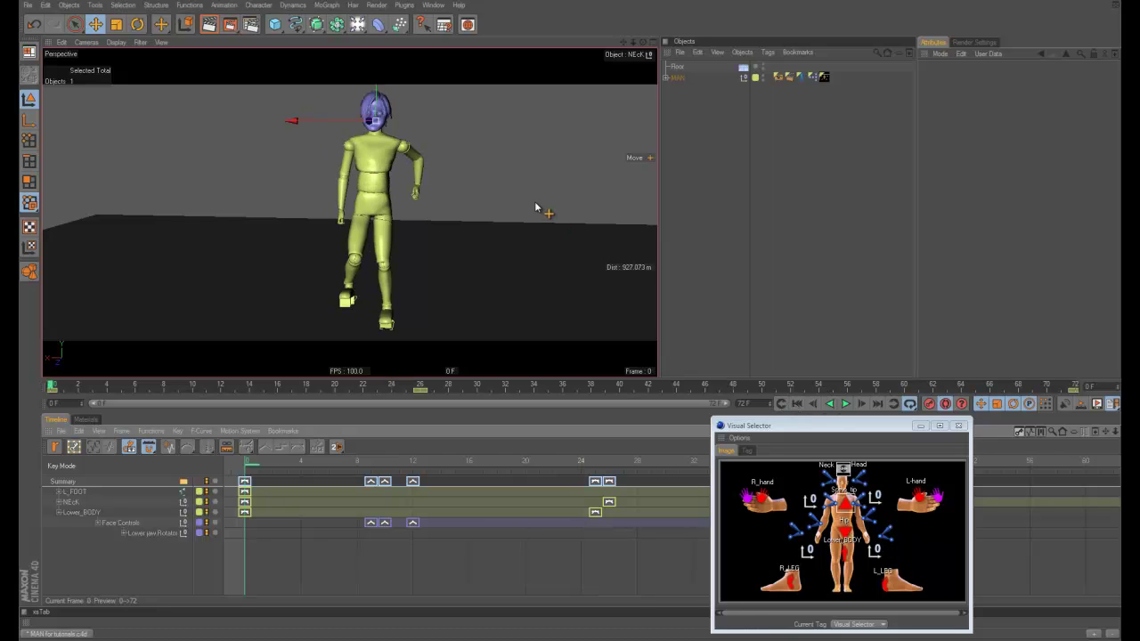
pyautogui.click(651, 275)
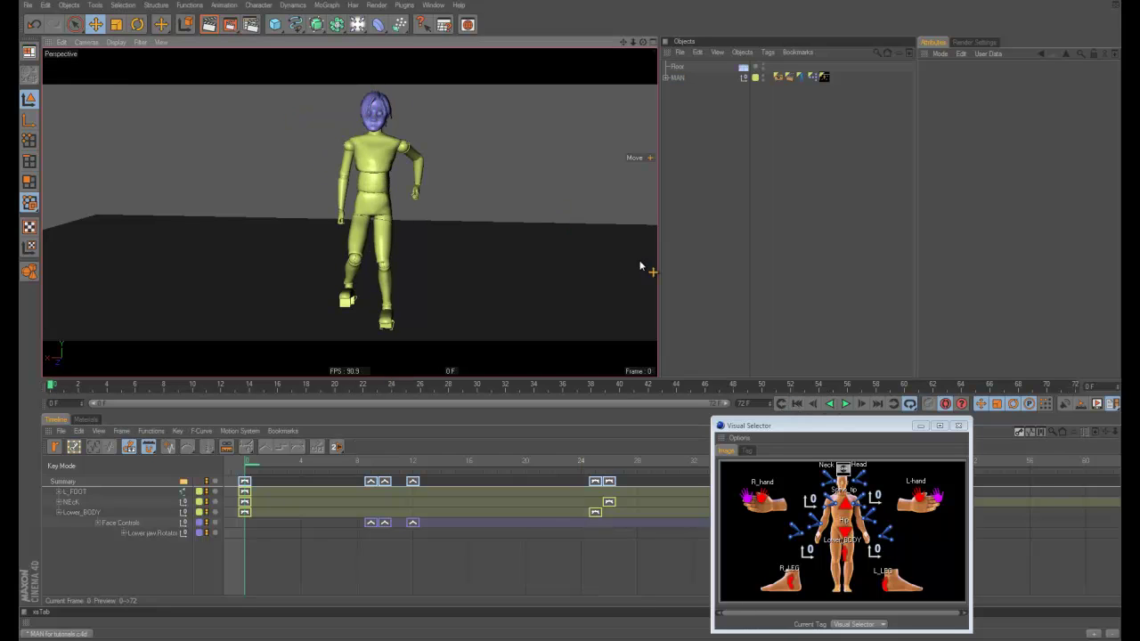
# Play the animation two more times to review the character's motion, rewinding to frame 0 each time
pyautogui.click(845, 404)
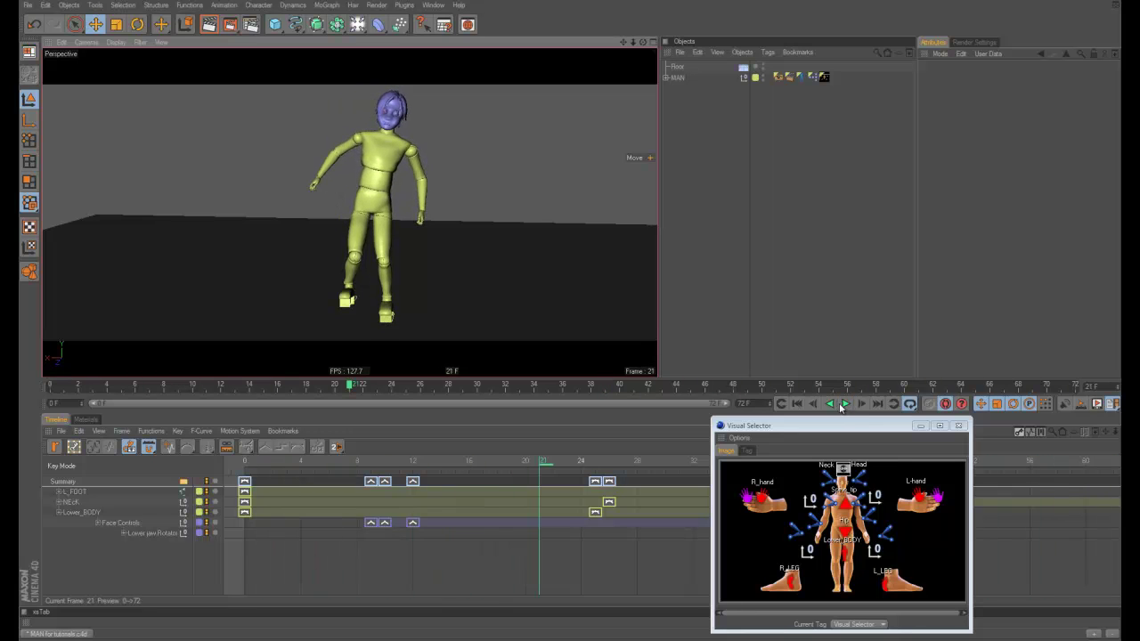
pyautogui.click(845, 404)
pyautogui.click(797, 404)
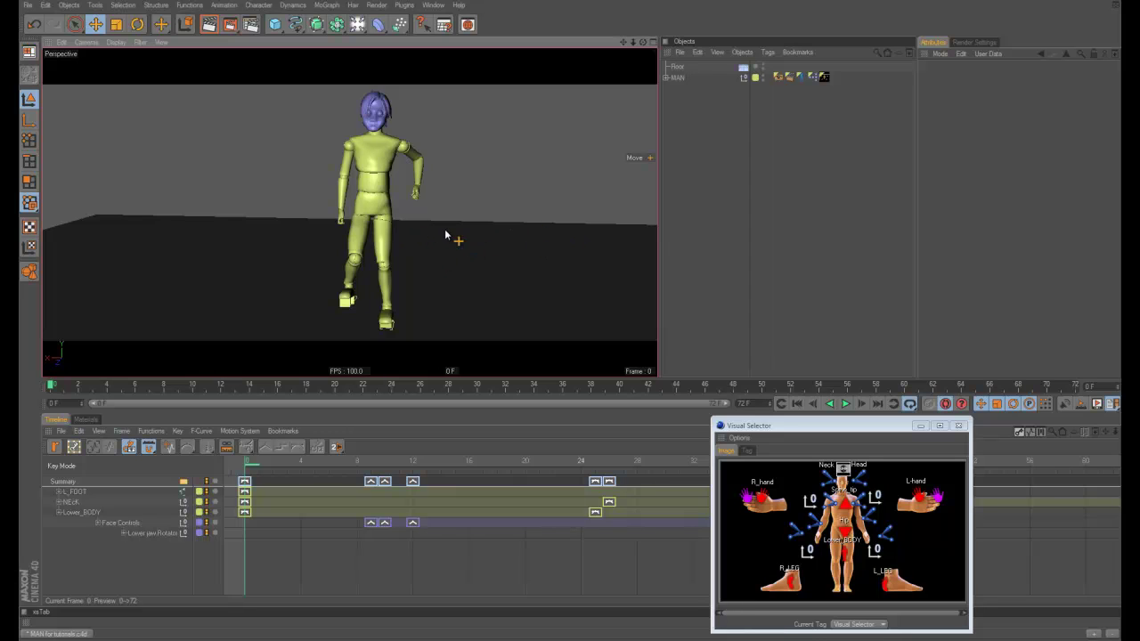
pyautogui.click(845, 403)
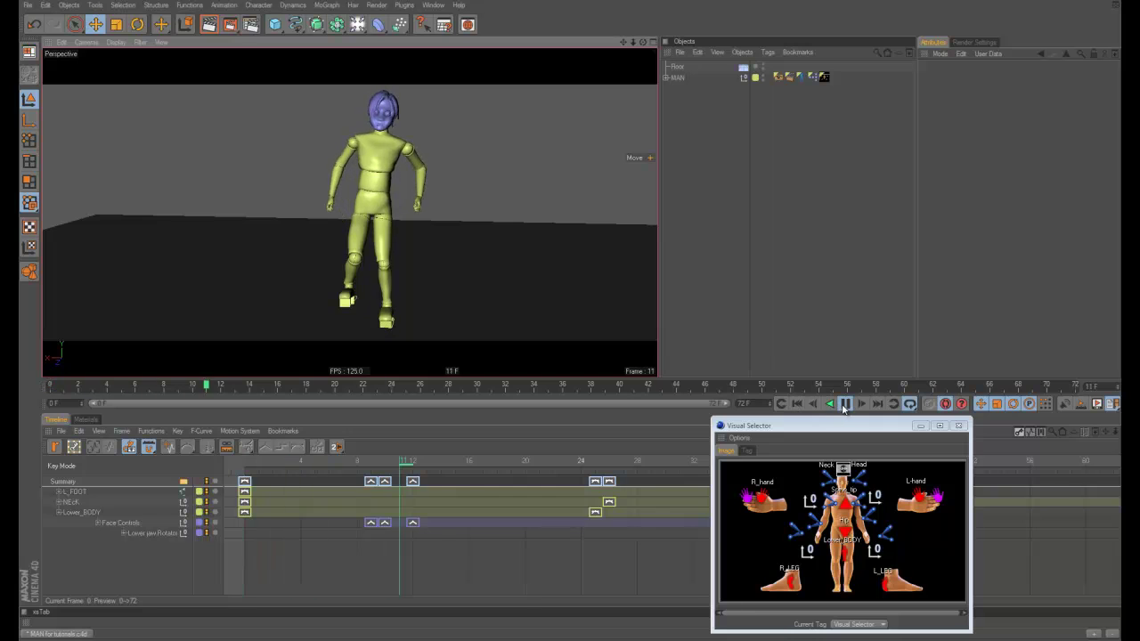
pyautogui.click(845, 404)
pyautogui.click(797, 403)
# Inspect the position keyframes of the right hand, right foot and left foot controllers
pyautogui.click(771, 500)
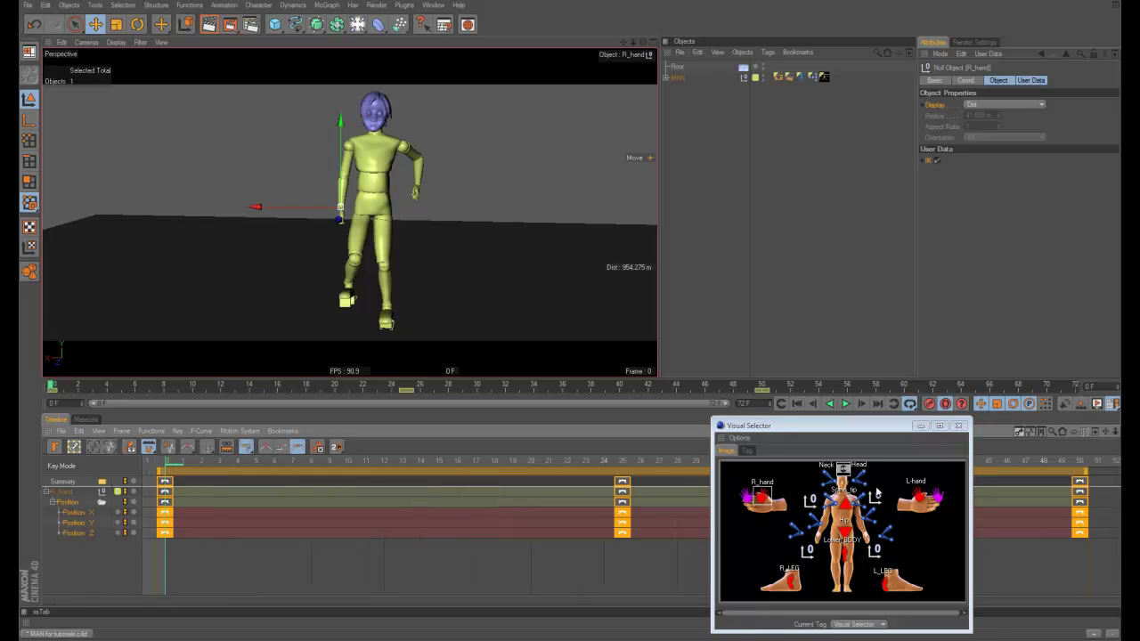
pyautogui.click(786, 584)
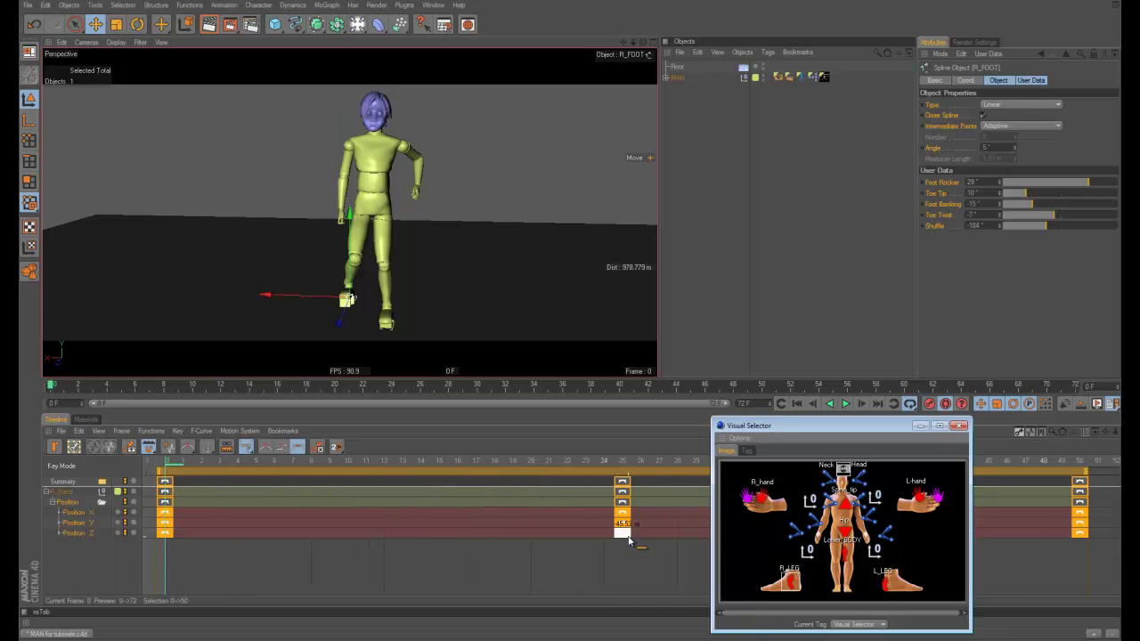
pyautogui.click(880, 577)
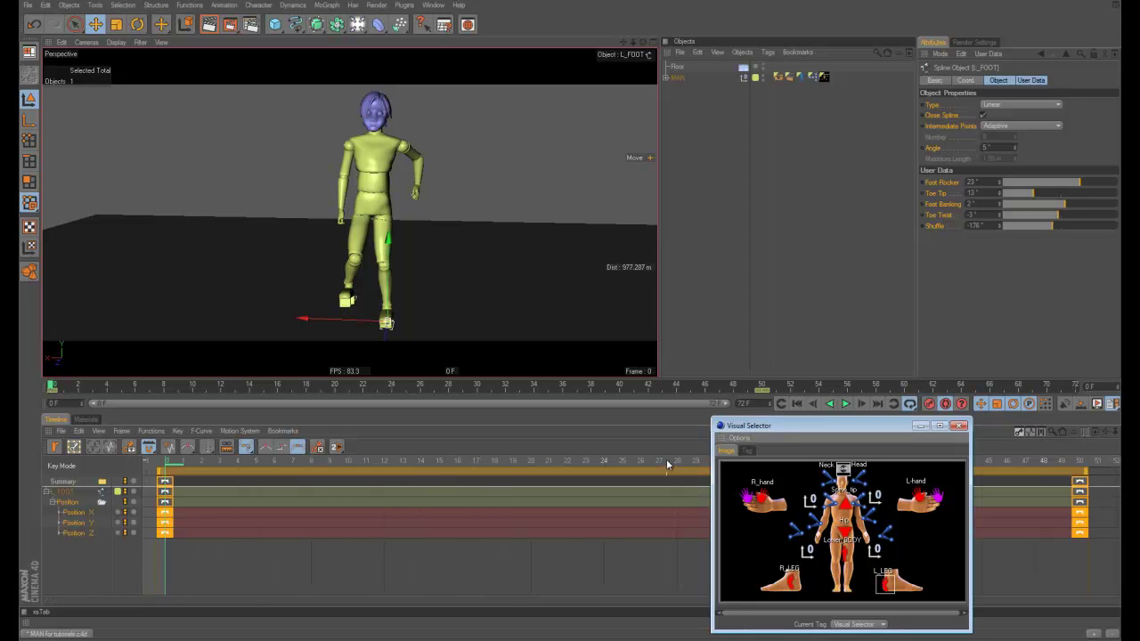
pyautogui.click(514, 187)
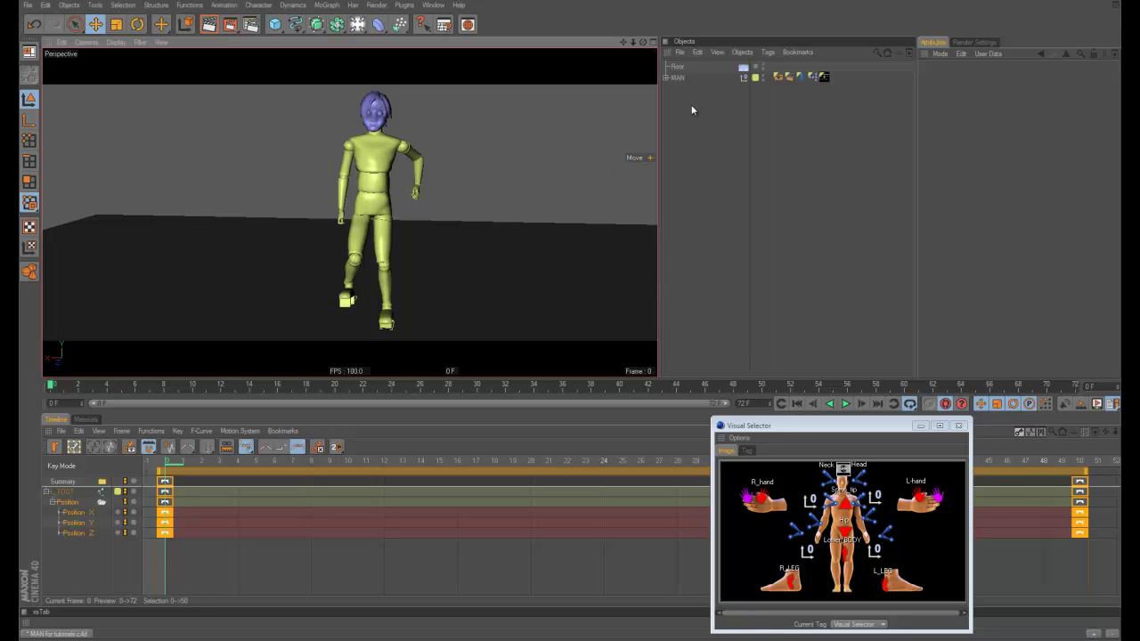
# Delete all animation from the MAN object and its children, and play the scene to check it
pyautogui.click(676, 78)
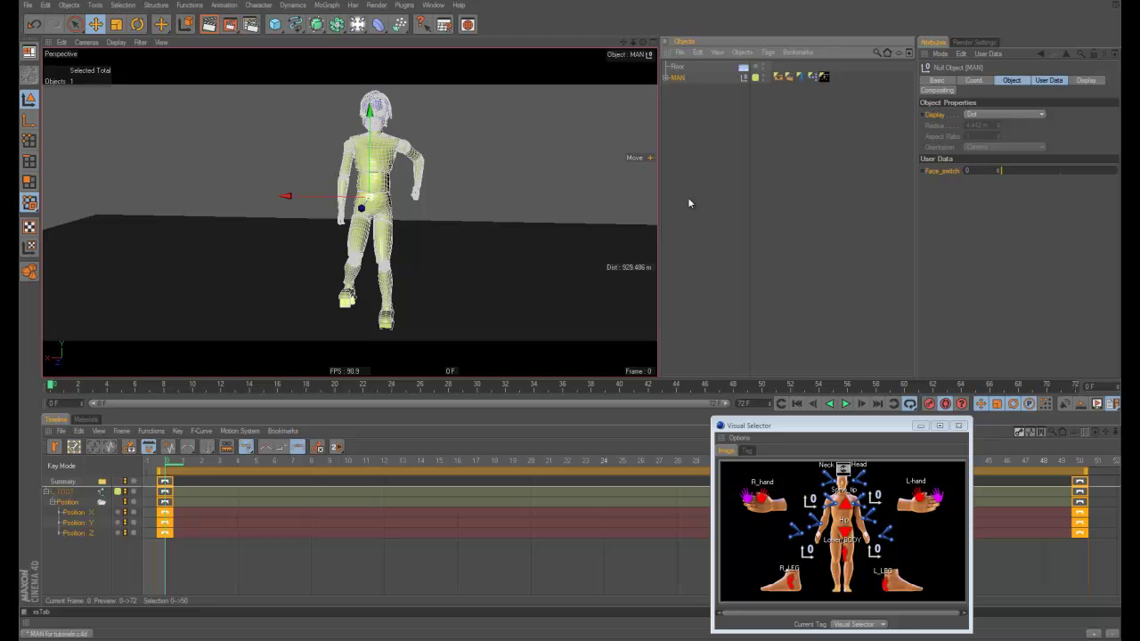
pyautogui.hotkey('ctrl', 'a')
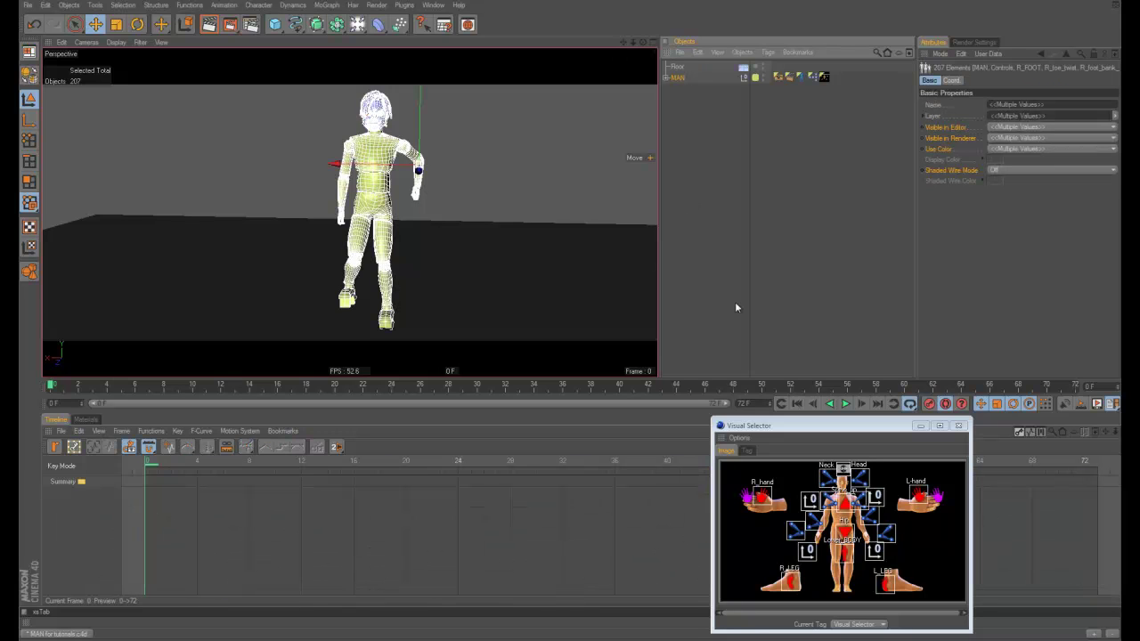
pyautogui.click(843, 404)
pyautogui.click(560, 191)
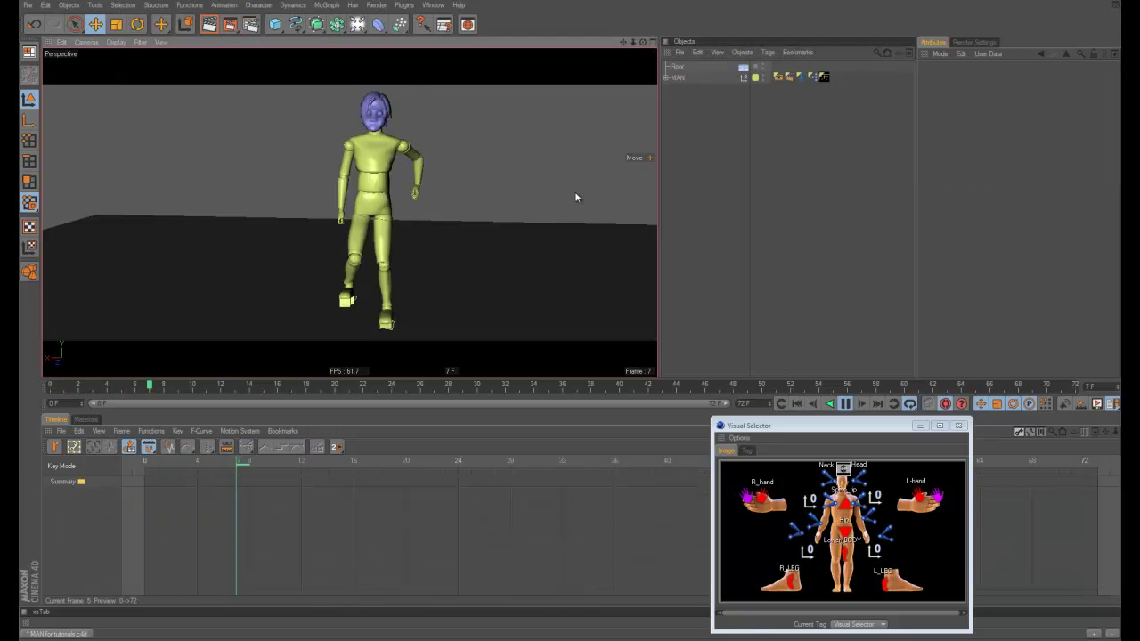
pyautogui.click(845, 403)
pyautogui.click(797, 403)
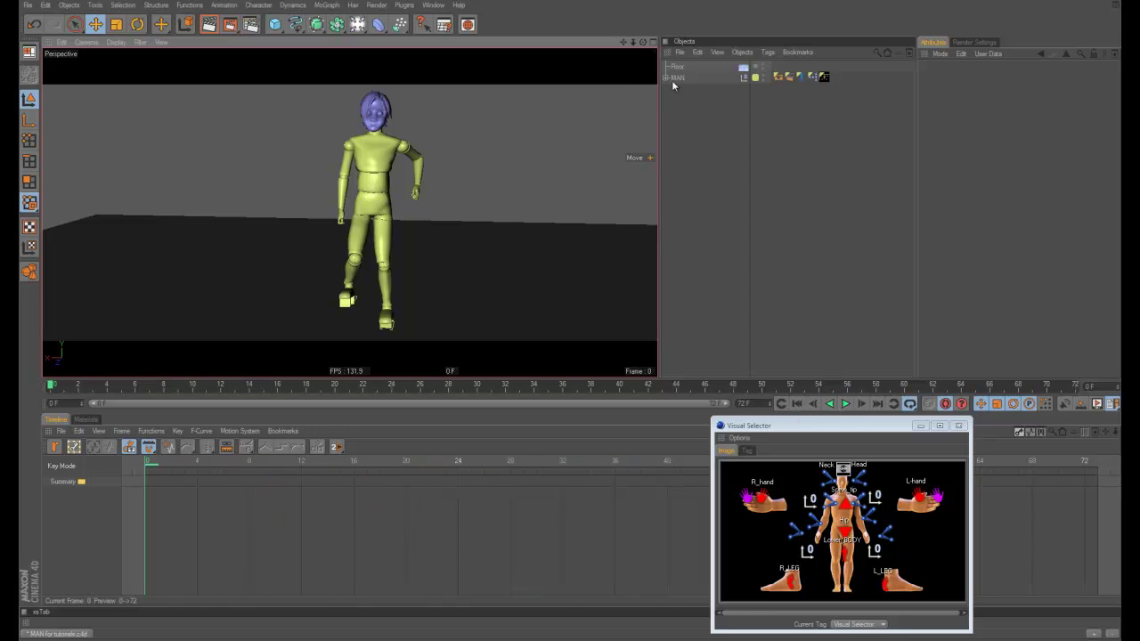
# Reposition the right hand, left hand and right foot controllers at frame 0
pyautogui.click(767, 500)
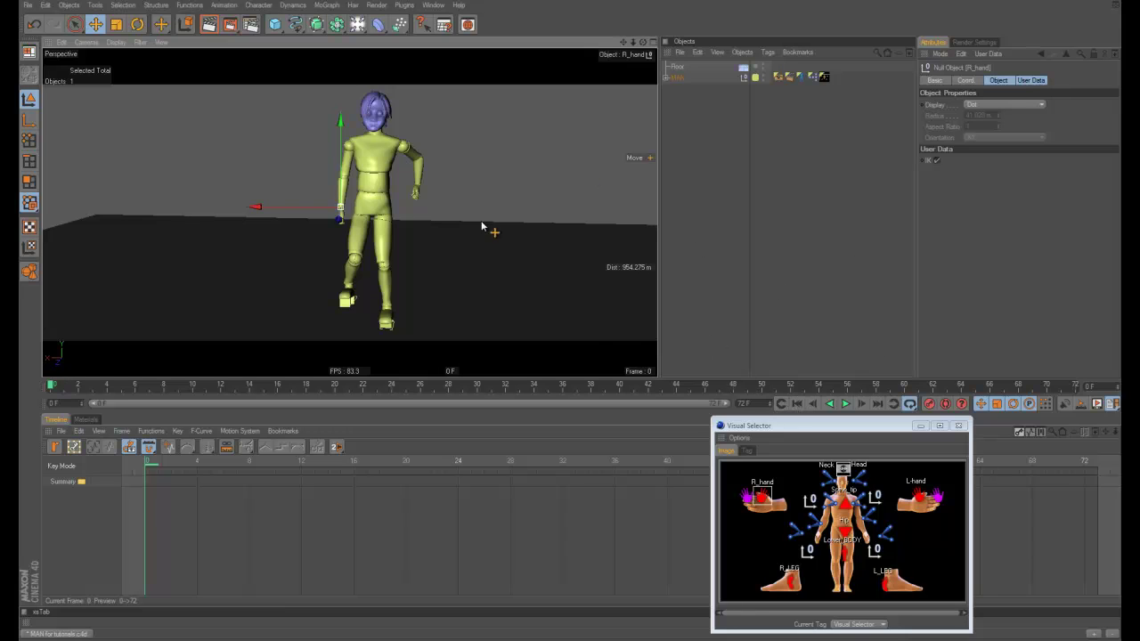
pyautogui.moveTo(483, 229); pyautogui.dragTo(491, 224)
pyautogui.click(922, 495)
pyautogui.moveTo(627, 374); pyautogui.dragTo(621, 400)
pyautogui.click(788, 580)
pyautogui.moveTo(588, 305)
pyautogui.mouseDown()
pyautogui.moveTo(579, 326)
pyautogui.moveTo(570, 316)
pyautogui.mouseUp()
# Find the Script Manager in the Command Manager by filtering for "script" and execute it
pyautogui.click(433, 6)
pyautogui.moveTo(534, 22)
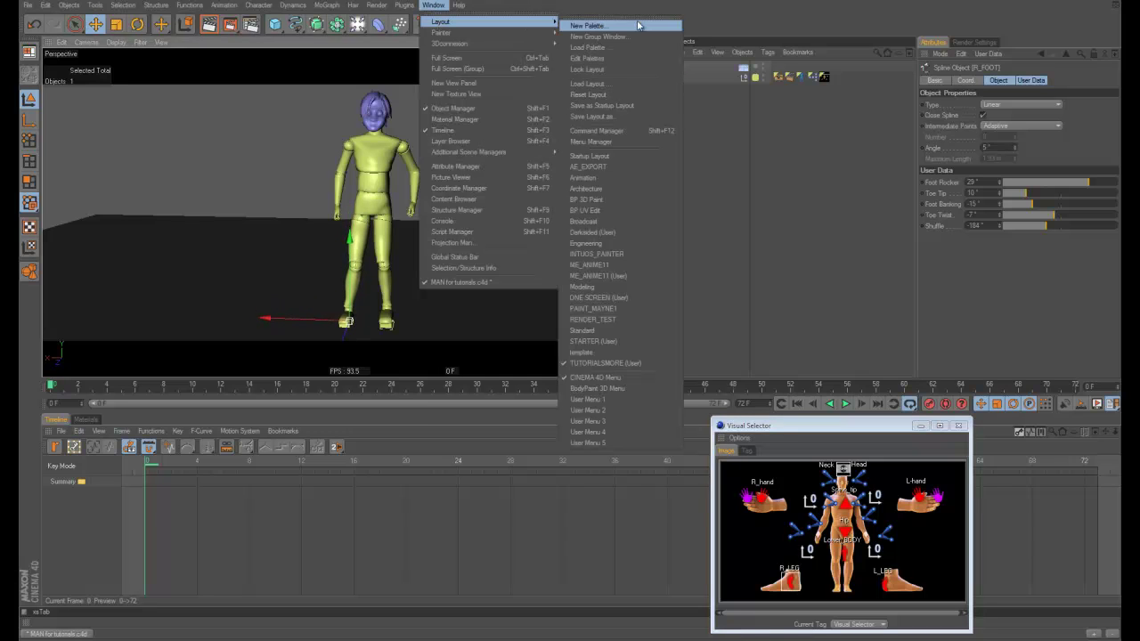
pyautogui.click(606, 131)
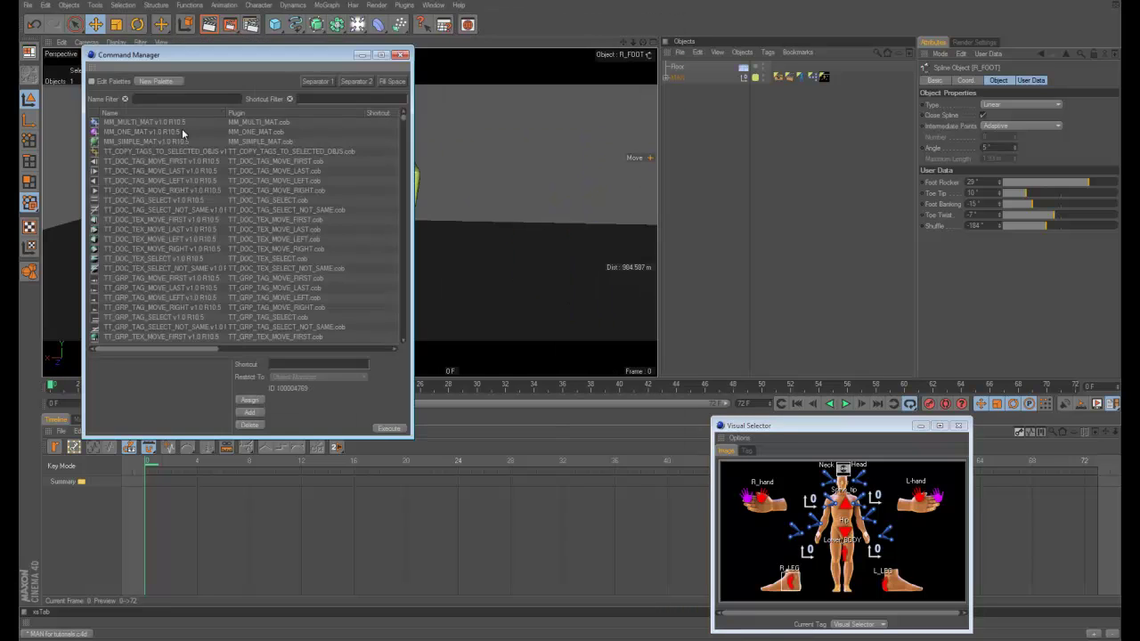
pyautogui.write('scr')
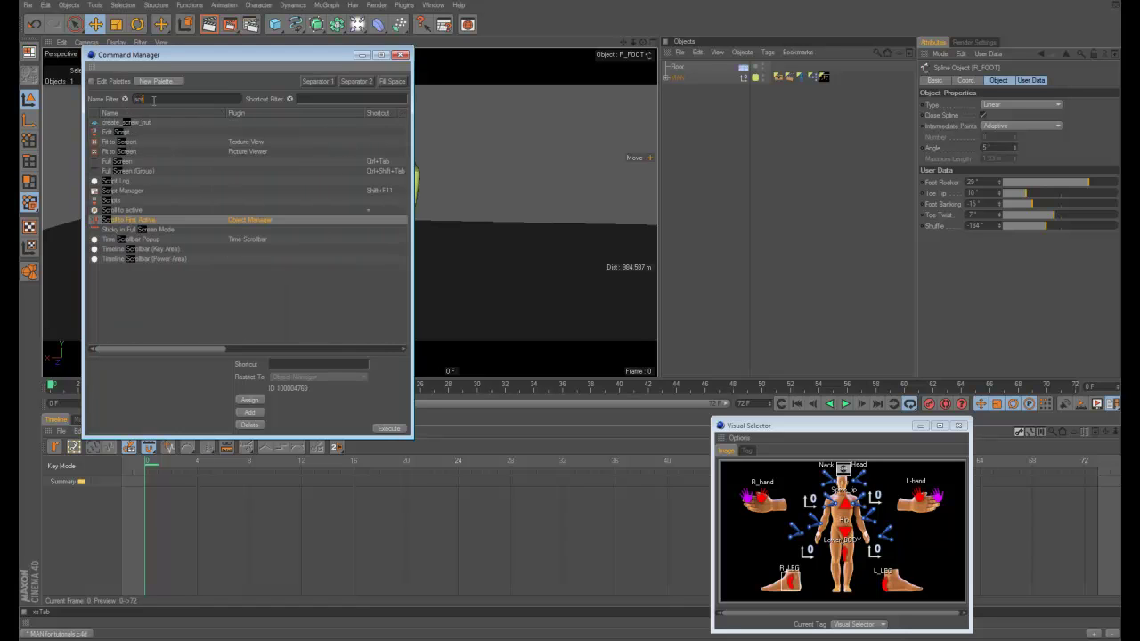
pyautogui.write('ipt')
pyautogui.moveTo(214, 55); pyautogui.dragTo(497, 213)
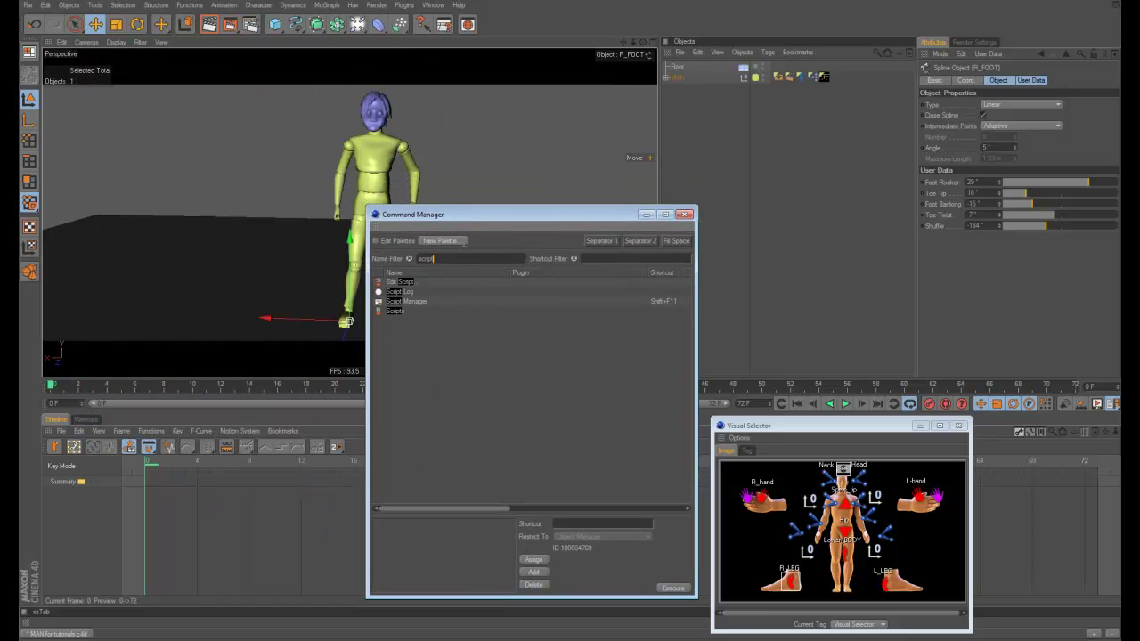
pyautogui.click(411, 292)
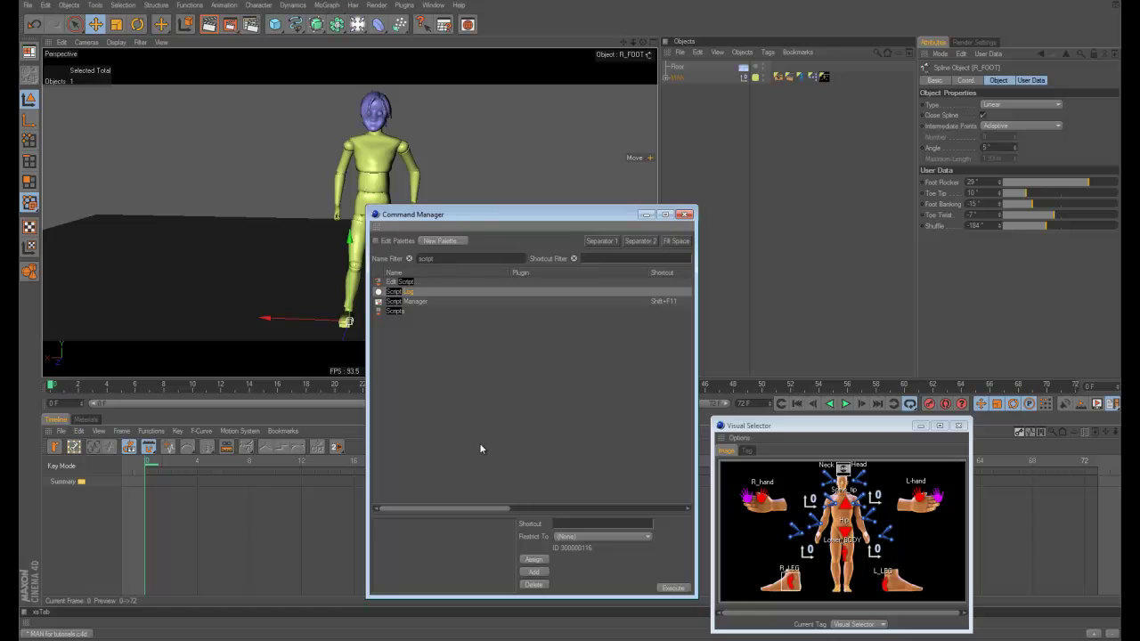
pyautogui.click(405, 304)
pyautogui.click(678, 588)
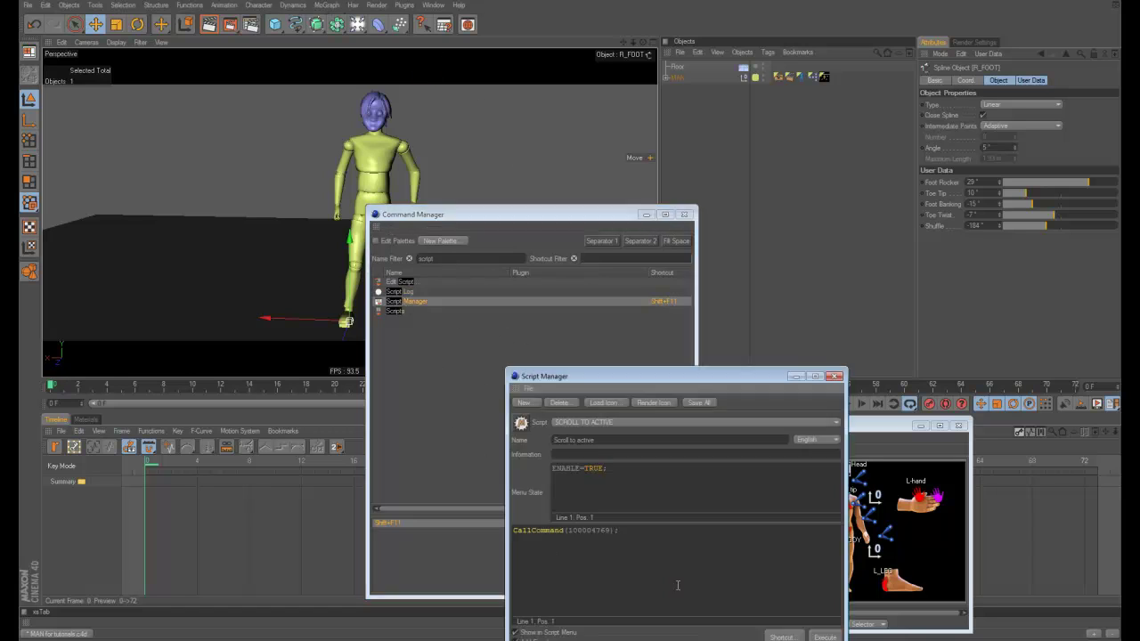
# Display the code of the DELETE_ANIMATION script in the Script Manager
pyautogui.moveTo(618, 381); pyautogui.dragTo(261, 182)
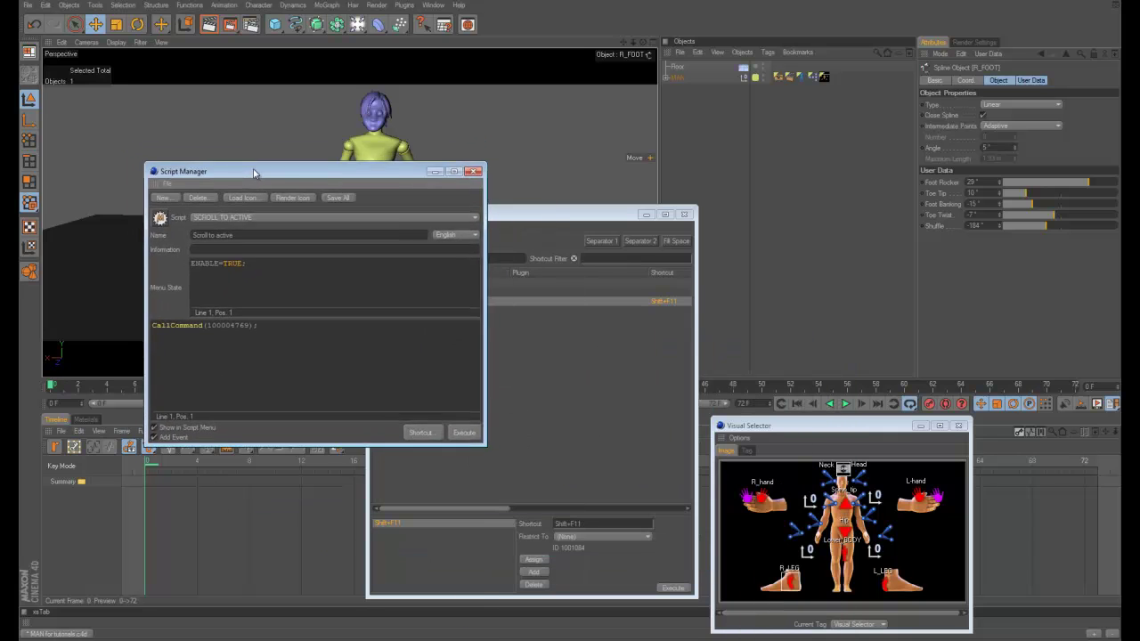
pyautogui.click(247, 223)
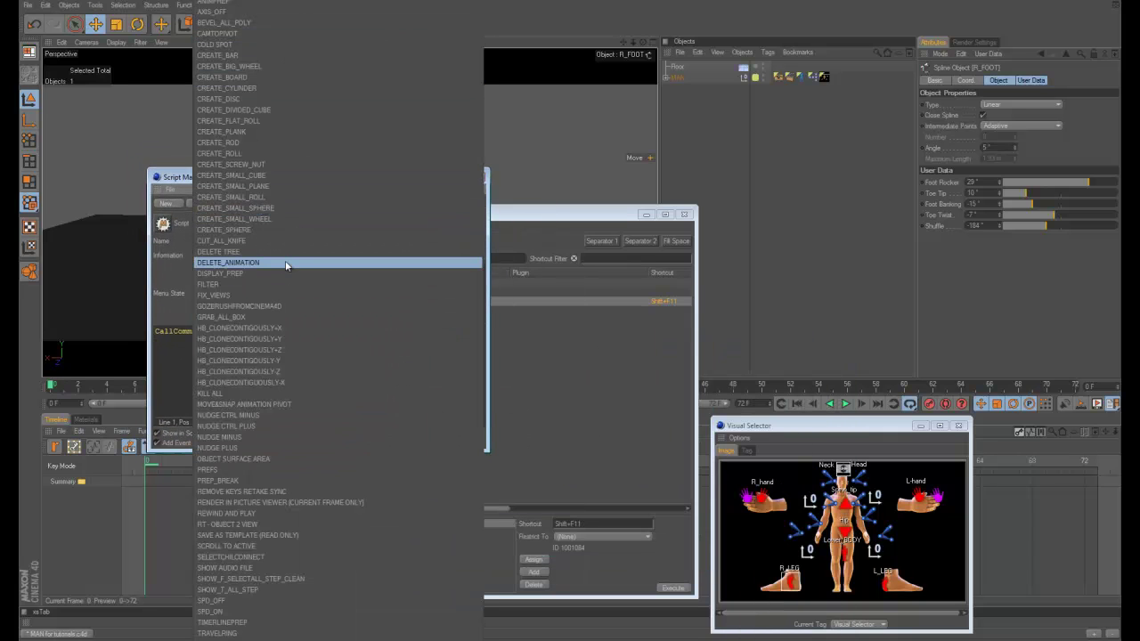
pyautogui.click(286, 265)
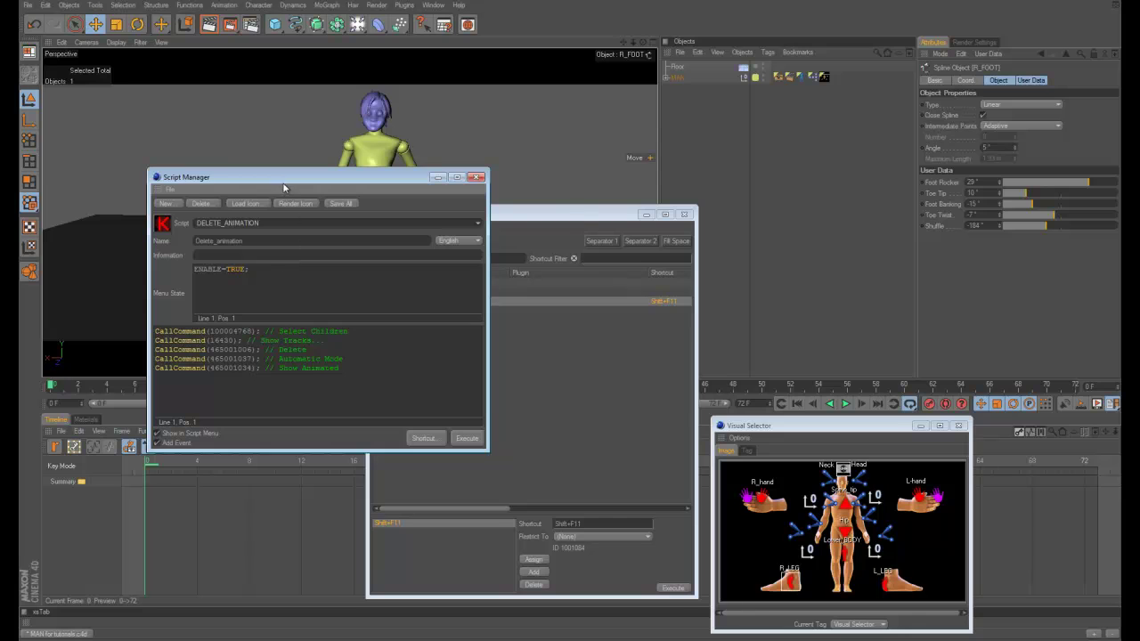
pyautogui.moveTo(280, 184); pyautogui.dragTo(666, 270)
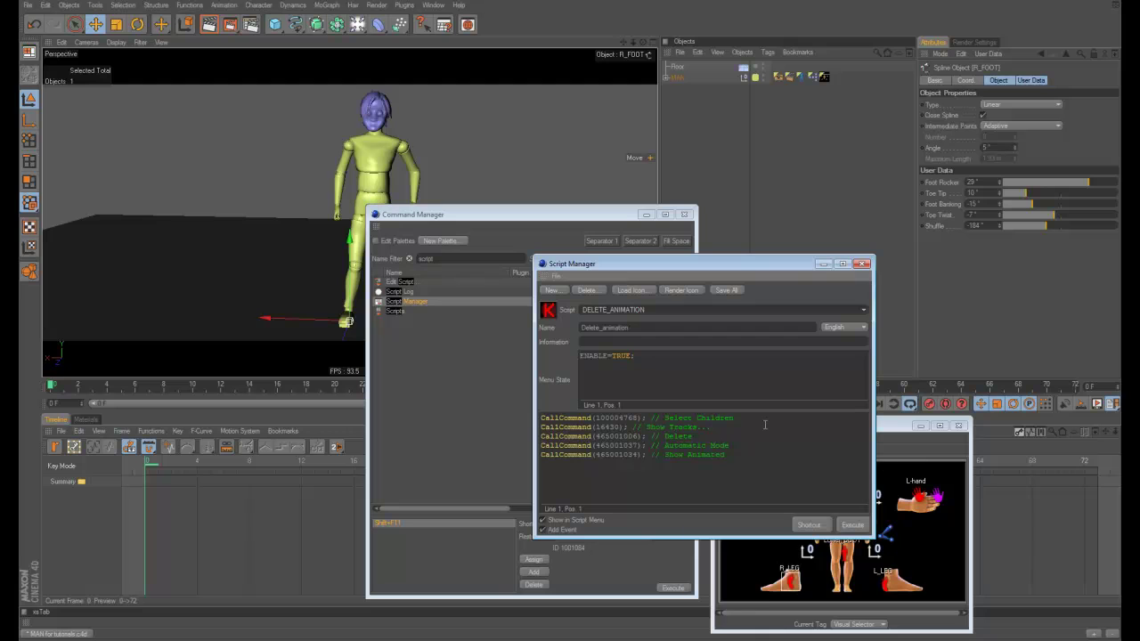
# Clear the Script Manager and Command Manager windows out of the workspace and return to frame 0 with nothing selected
pyautogui.moveTo(779, 272); pyautogui.dragTo(1139, 302)
pyautogui.moveTo(516, 220); pyautogui.dragTo(1139, 220)
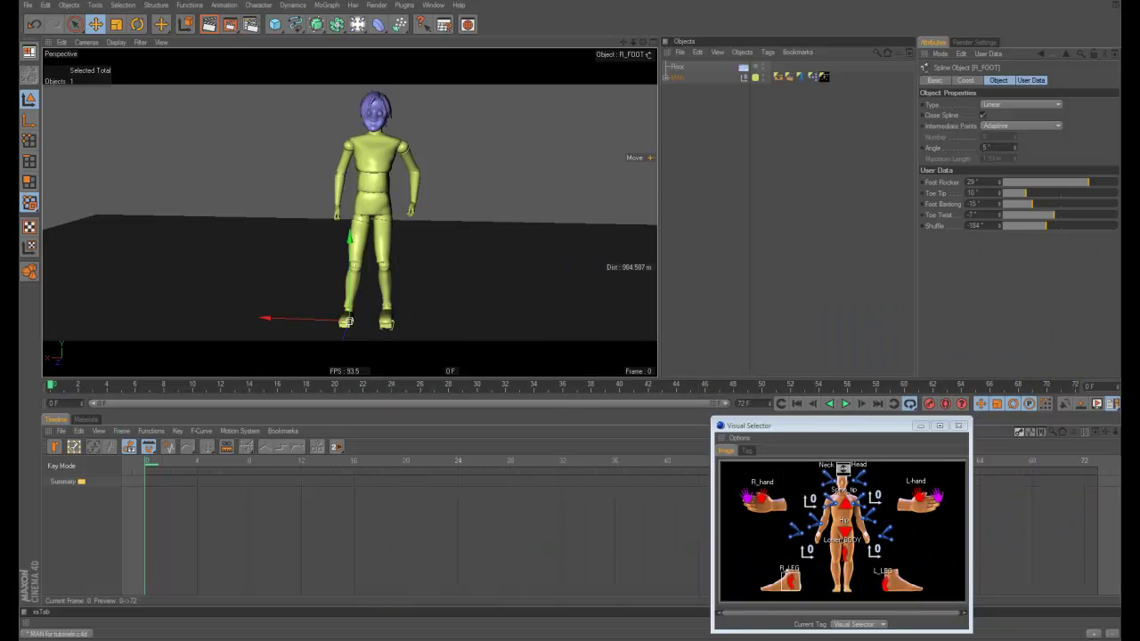
pyautogui.moveTo(772, 427); pyautogui.dragTo(781, 436)
pyautogui.click(796, 405)
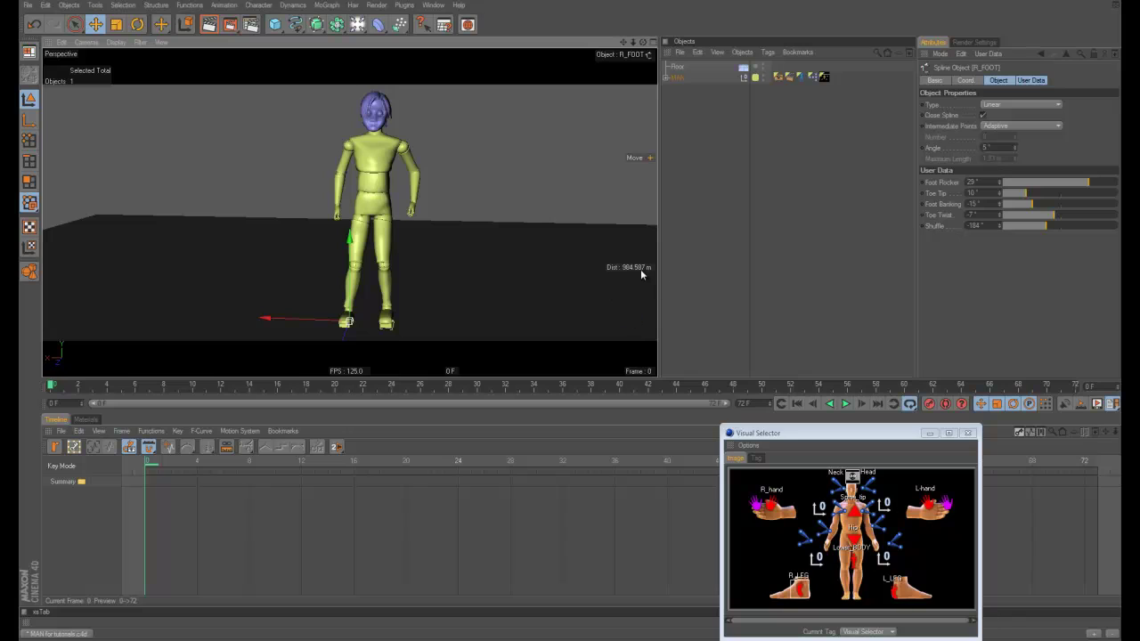
pyautogui.click(535, 182)
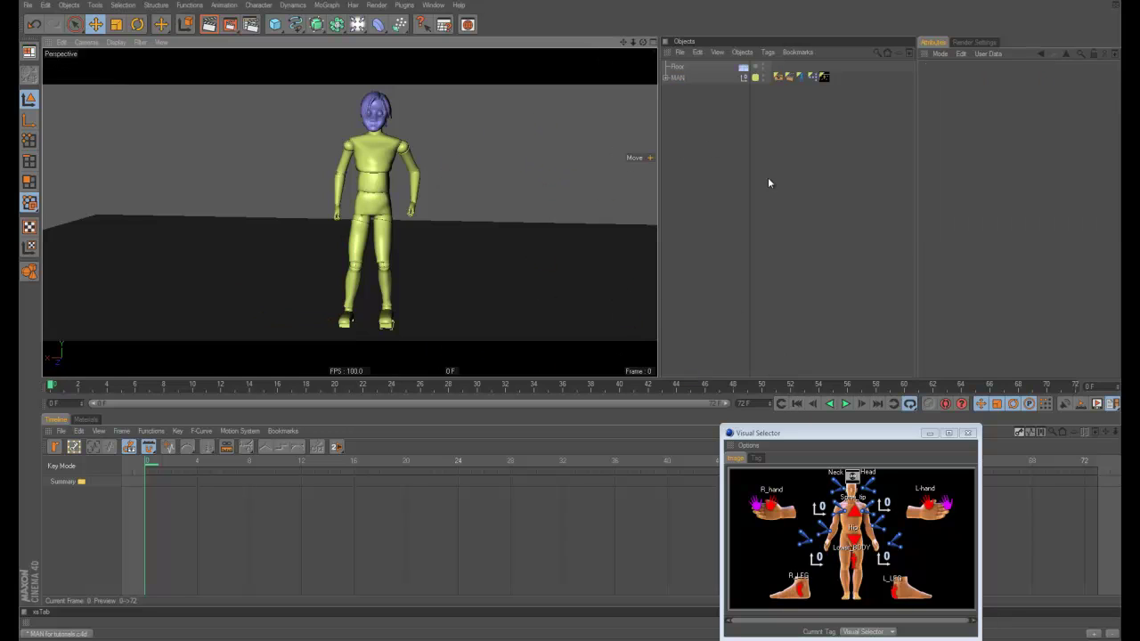
pyautogui.moveTo(792, 425); pyautogui.dragTo(768, 404)
# Keyframe the right hand controller in new positions at frames 0, 35 and 72 using autokeying
pyautogui.click(758, 485)
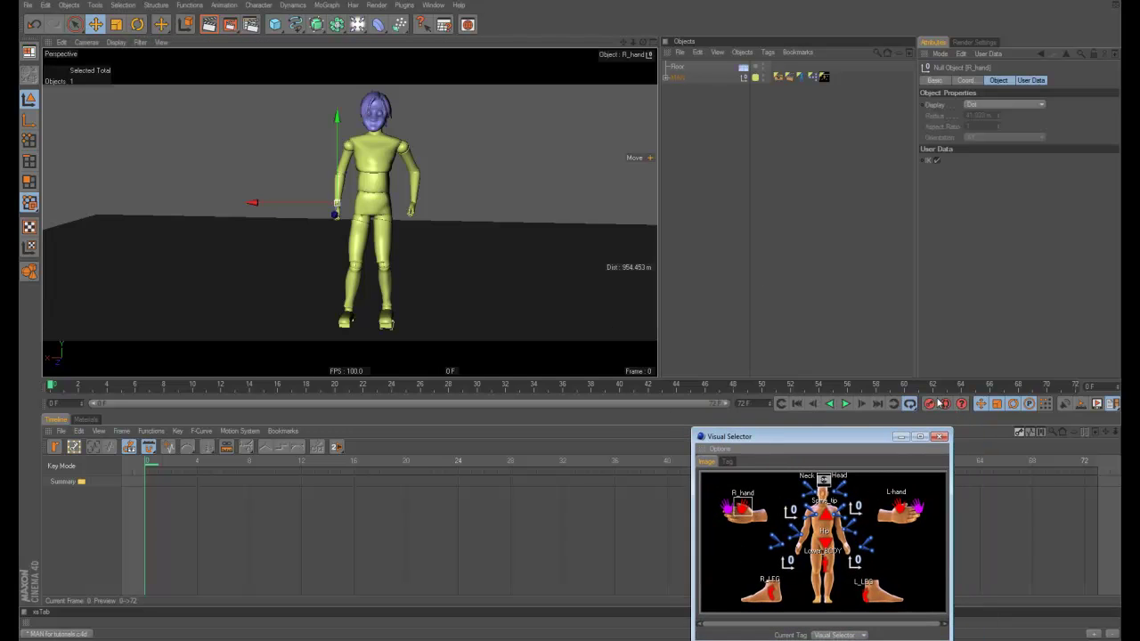
pyautogui.click(945, 405)
pyautogui.moveTo(489, 240)
pyautogui.mouseDown()
pyautogui.moveTo(499, 222)
pyautogui.moveTo(478, 230)
pyautogui.mouseUp()
pyautogui.moveTo(311, 386); pyautogui.dragTo(548, 385)
pyautogui.moveTo(527, 314); pyautogui.dragTo(518, 282)
pyautogui.moveTo(667, 385); pyautogui.dragTo(1075, 386)
pyautogui.moveTo(595, 264); pyautogui.dragTo(545, 260)
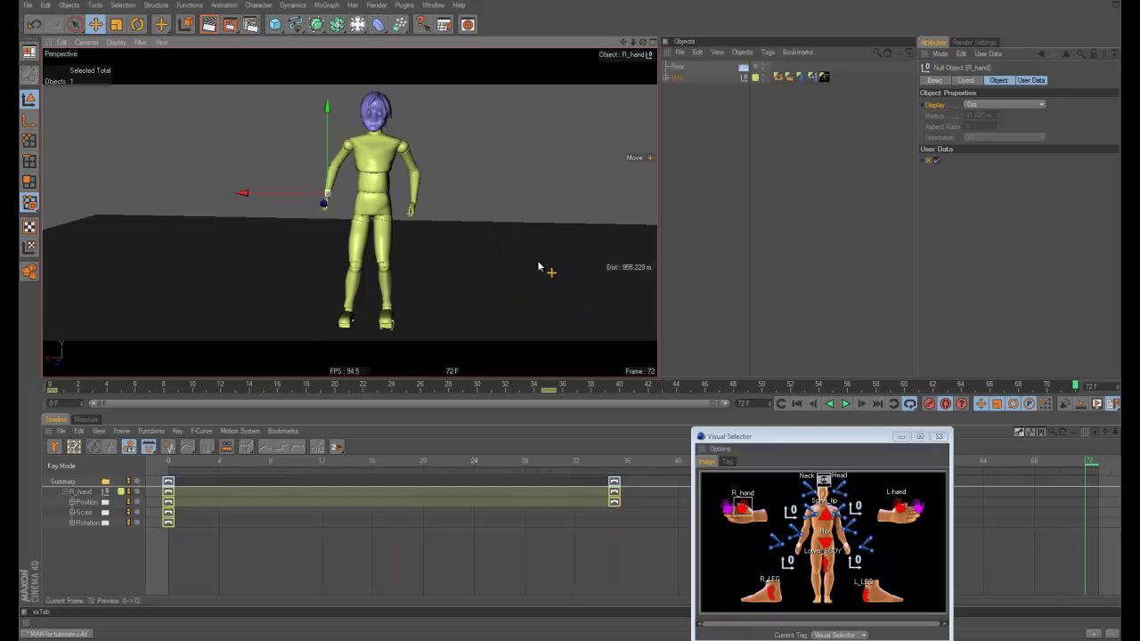
# Select the left foot controller and keyframe it in a raised position at frame 36
pyautogui.click(871, 593)
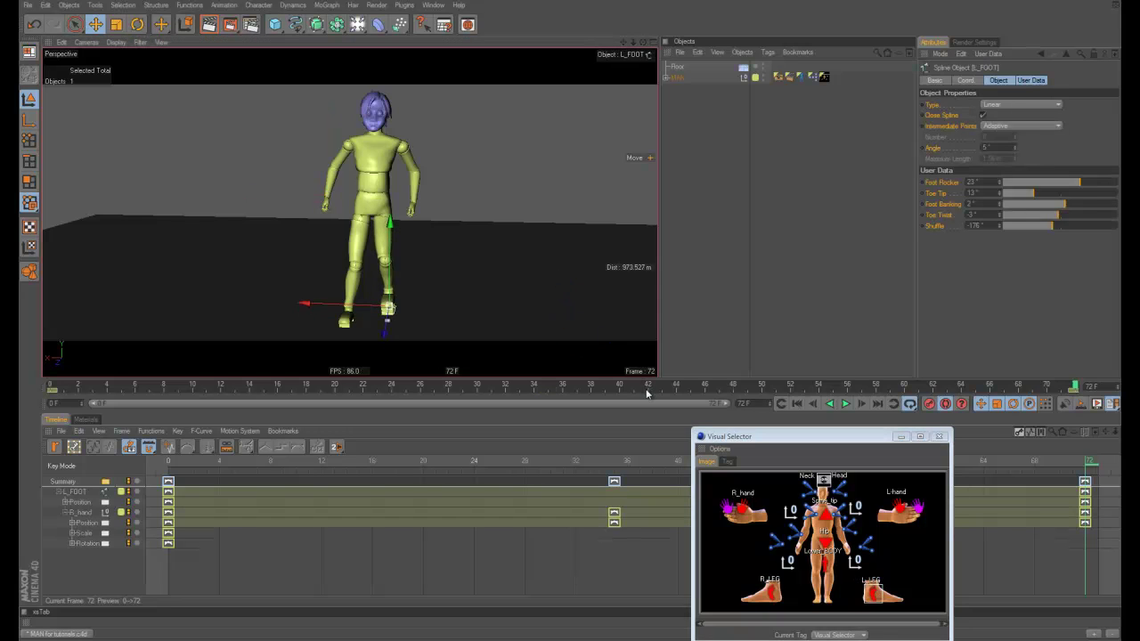
pyautogui.click(607, 384)
pyautogui.moveTo(608, 386); pyautogui.dragTo(562, 385)
pyautogui.moveTo(545, 310); pyautogui.dragTo(557, 277)
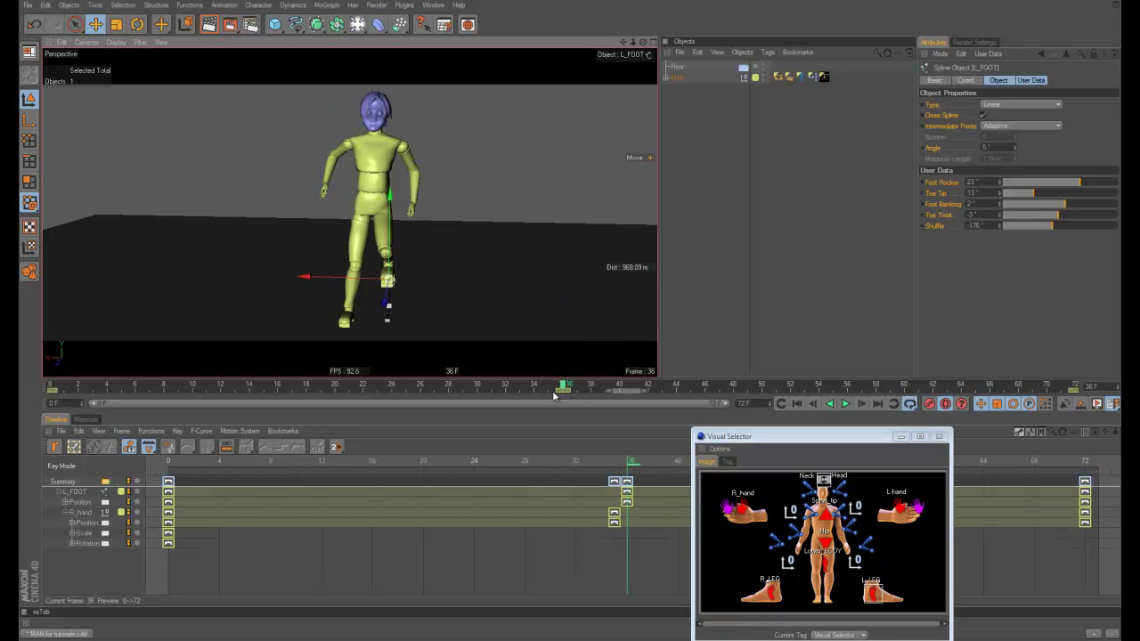
# Record a keyframe for the right hand controller at frame 13
pyautogui.moveTo(552, 388); pyautogui.dragTo(90, 390)
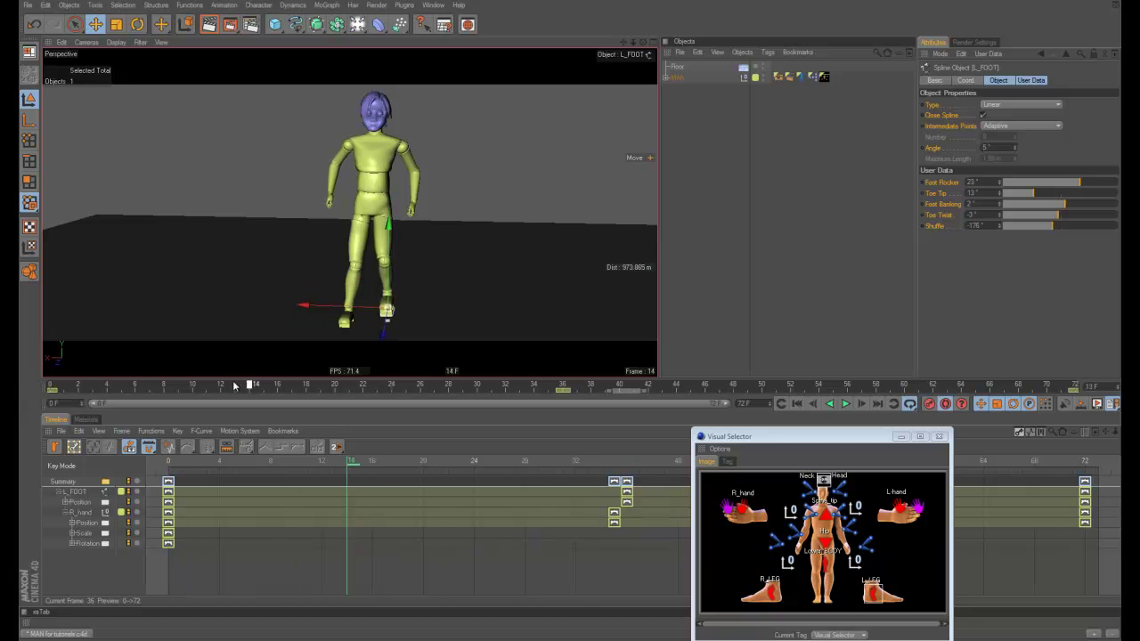
pyautogui.click(748, 515)
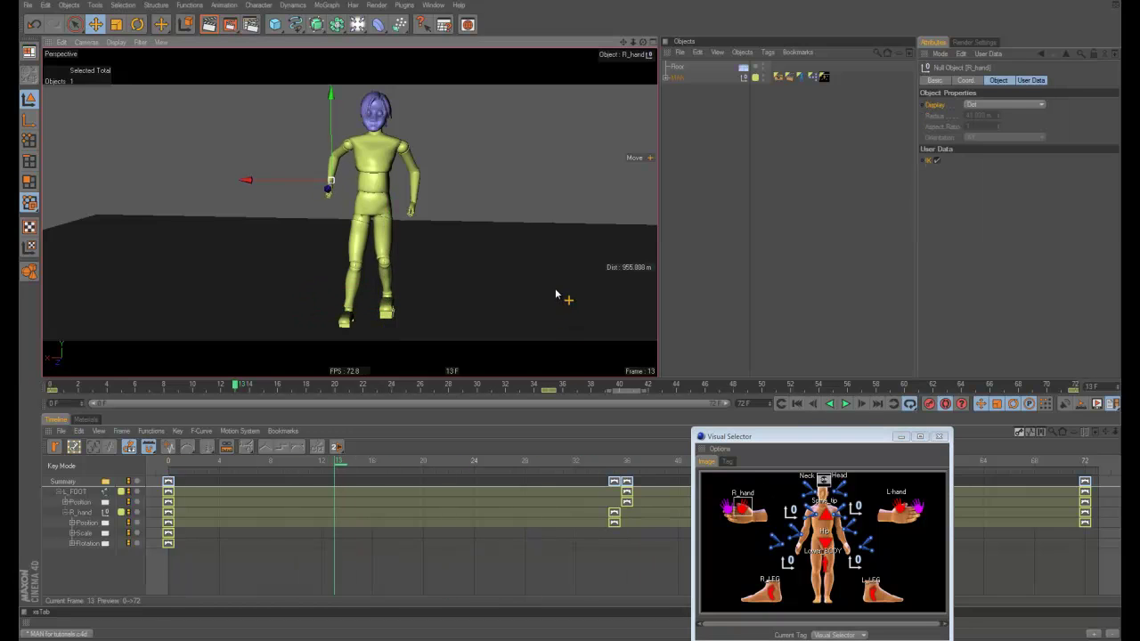
pyautogui.press('F9')
# Keyframe the lower body controller in new positions at frames 13, 48 and 72 and return to frame 0
pyautogui.click(827, 561)
pyautogui.moveTo(552, 285); pyautogui.dragTo(552, 292)
pyautogui.click(406, 387)
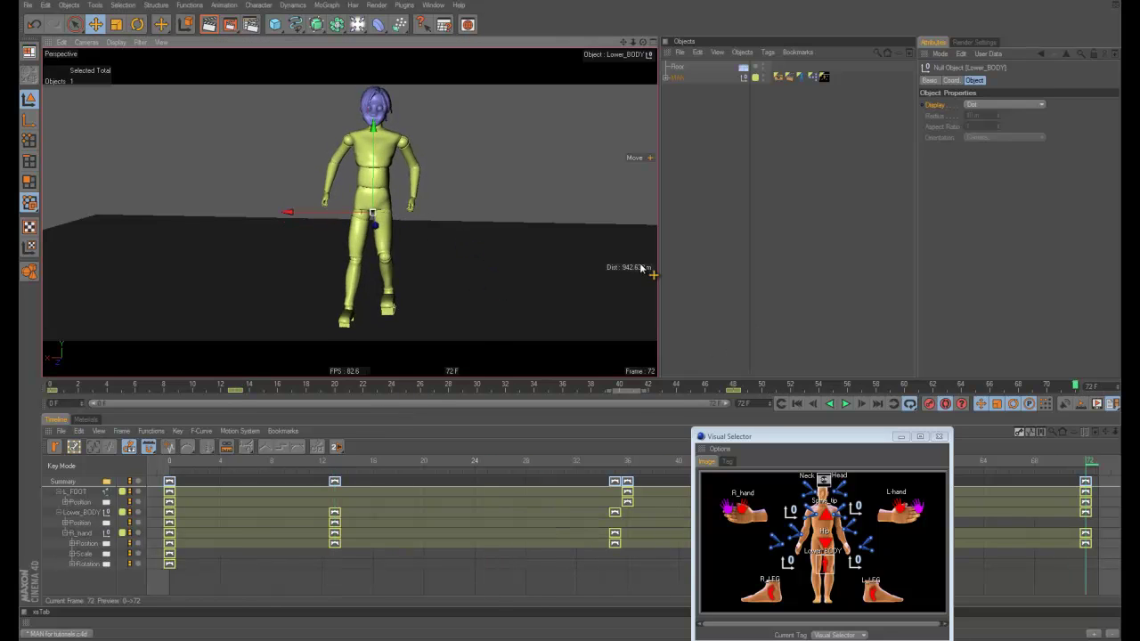
pyautogui.click(797, 404)
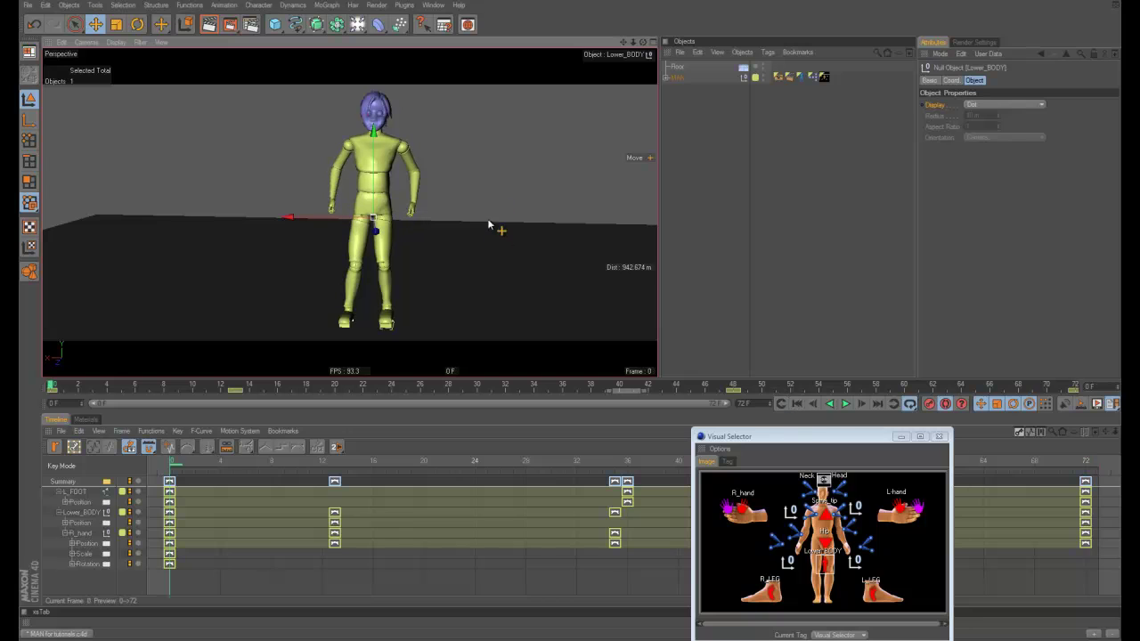
# Select MAN with all its children and show their animated tracks in the timeline using the ANIMPREP script
pyautogui.moveTo(784, 438); pyautogui.dragTo(781, 428)
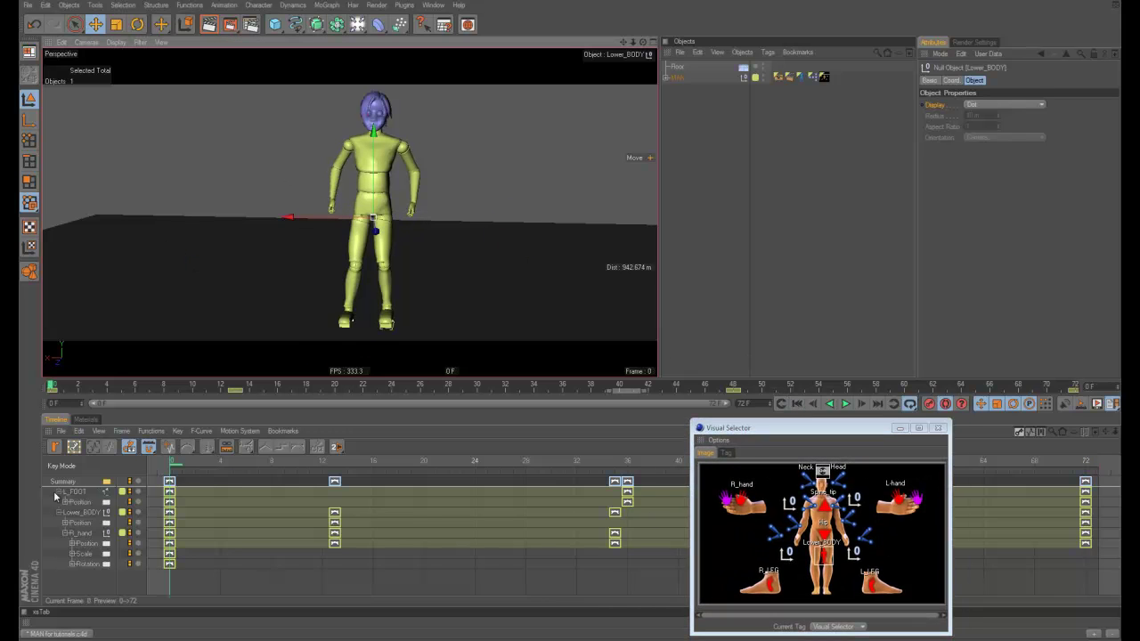
pyautogui.click(549, 183)
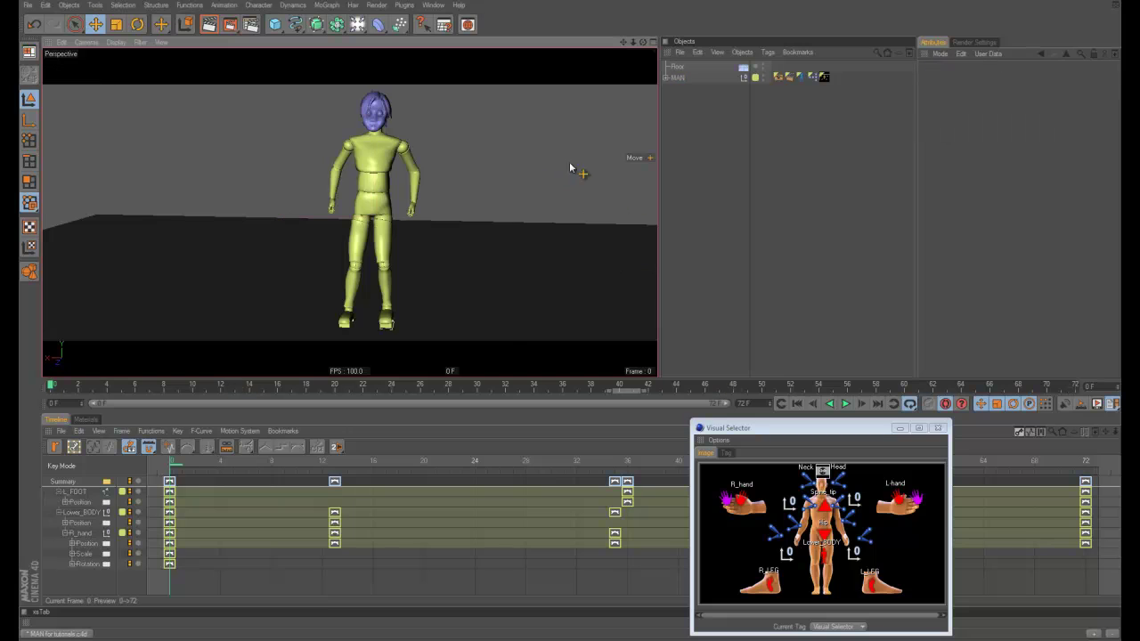
pyautogui.click(678, 78)
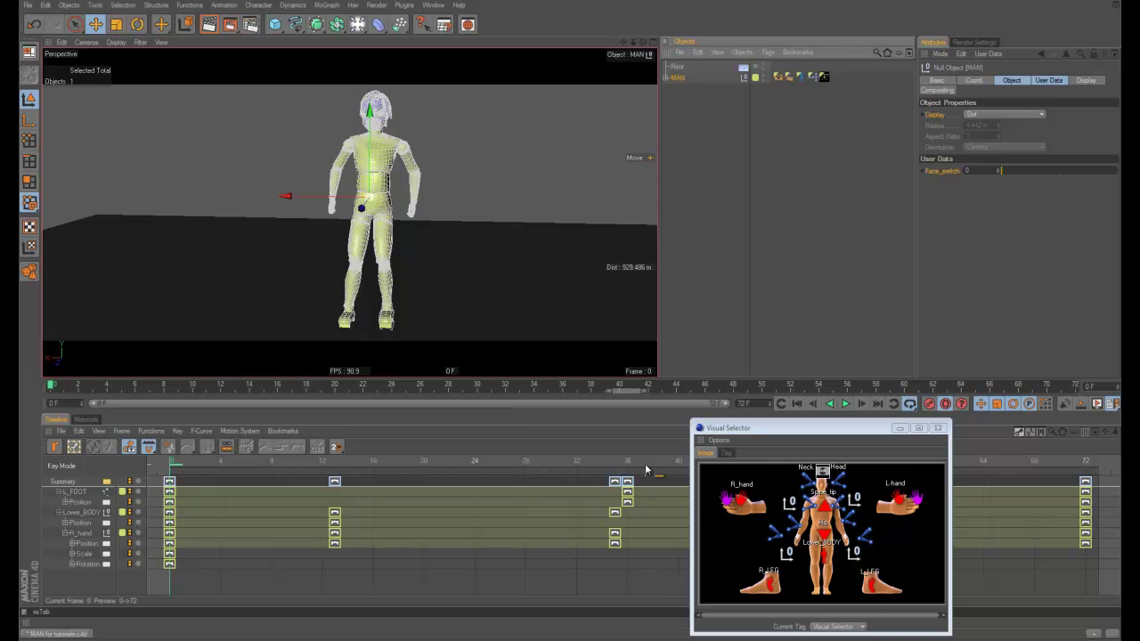
pyautogui.click(705, 113)
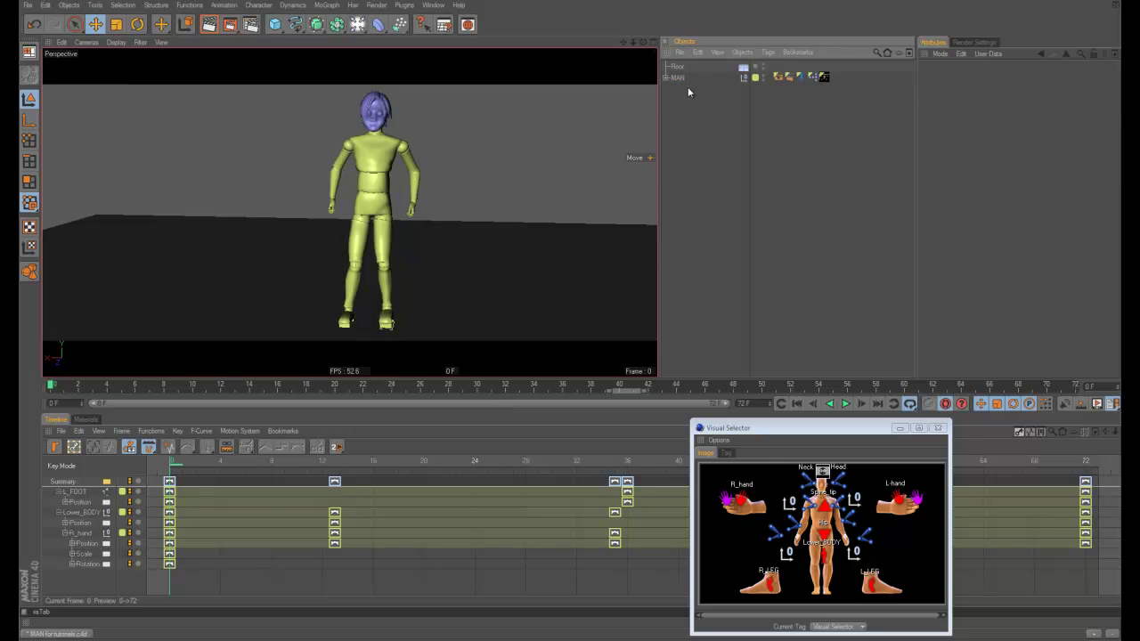
pyautogui.click(679, 79)
pyautogui.hotkey('ctrl', 'a')
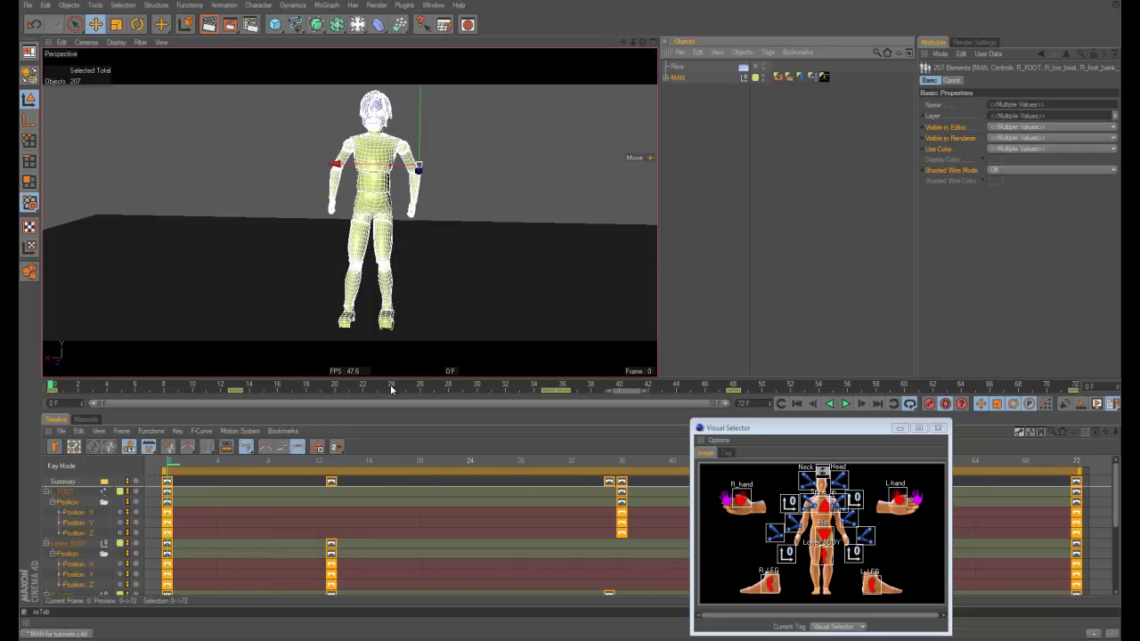
# Enlarge the timeline to examine the expanded tracks, select the Lower_BODY position tracks, and reduce the timeline again
pyautogui.moveTo(390, 378); pyautogui.dragTo(394, 209)
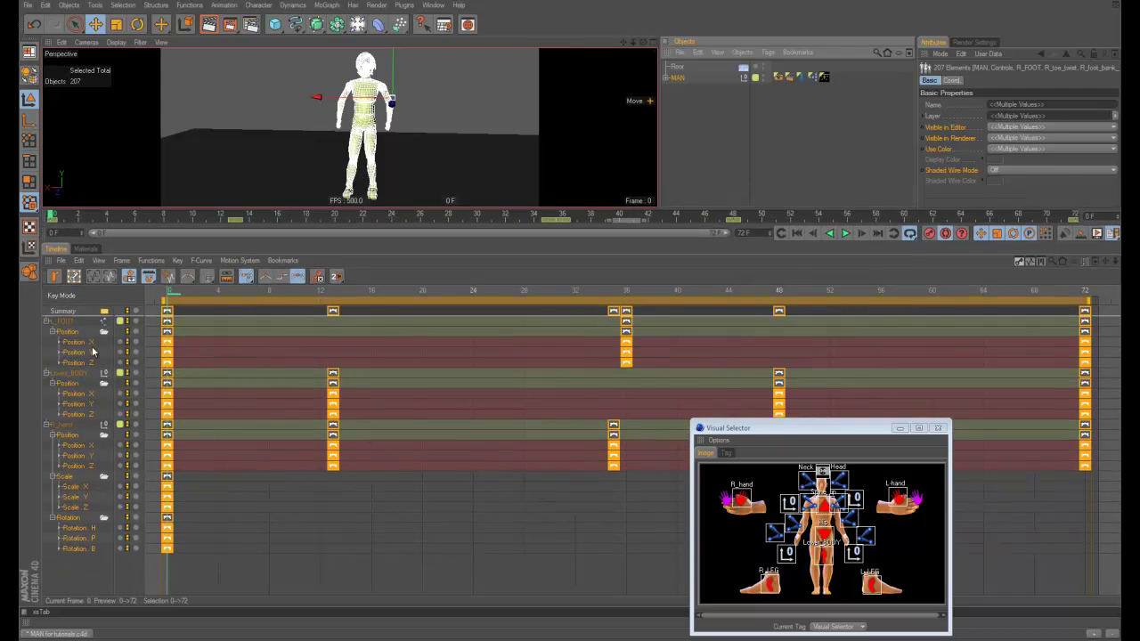
pyautogui.click(70, 382)
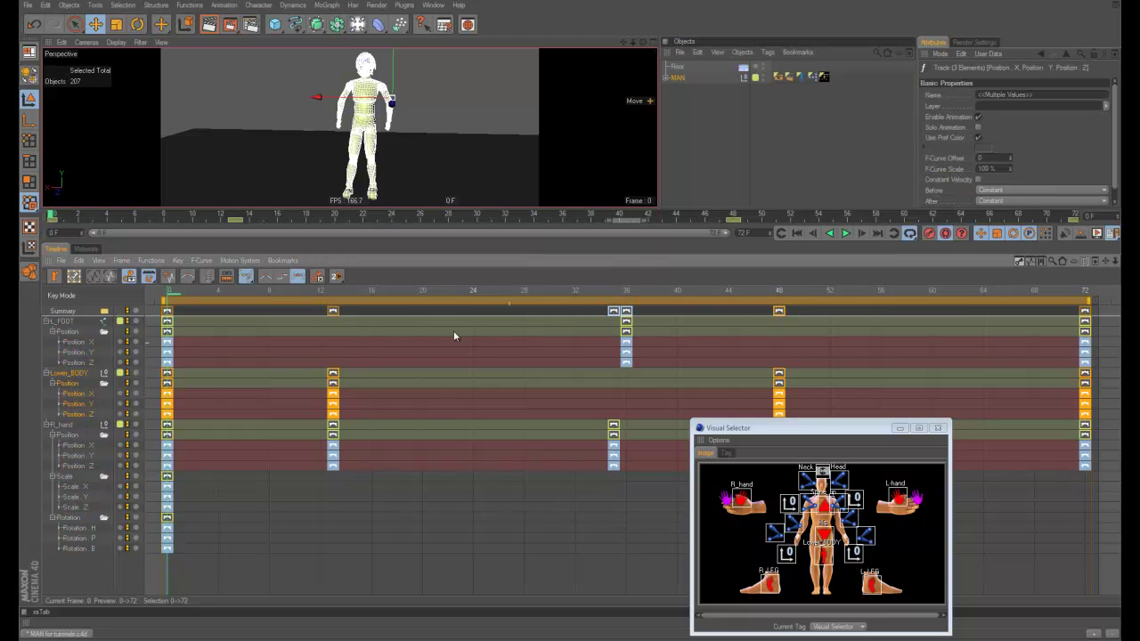
pyautogui.moveTo(386, 207); pyautogui.dragTo(383, 320)
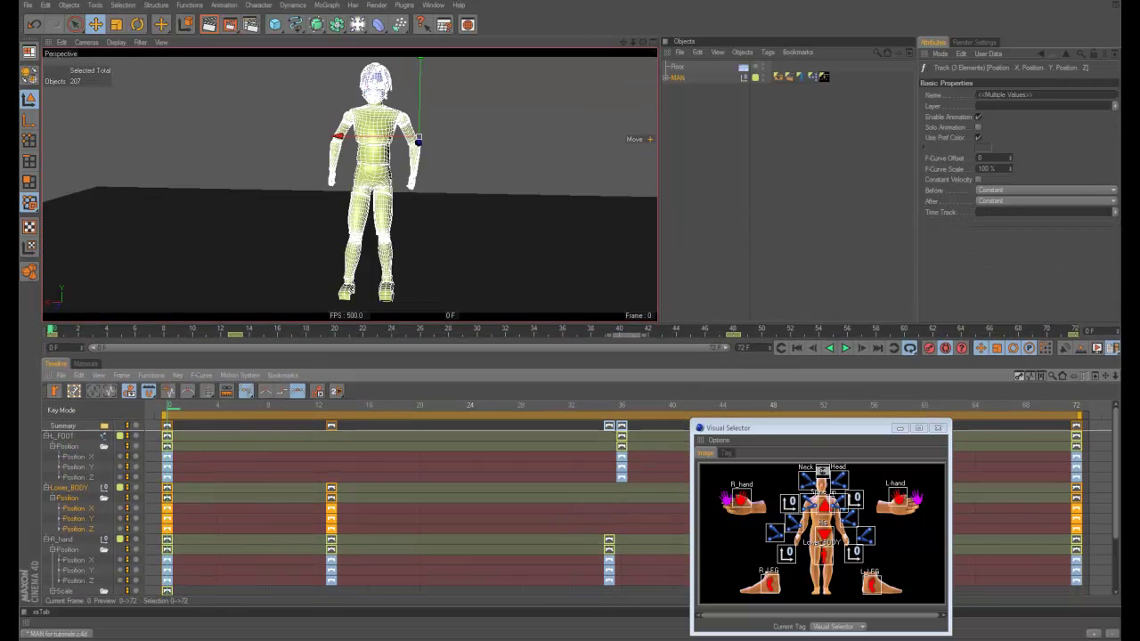
# Display the code of the ANIMPREP script in the Script Manager and keep its window clear of the character
pyautogui.hotkey('shift', 'F11')
pyautogui.moveTo(231, 234); pyautogui.dragTo(272, 256)
pyautogui.click(262, 304)
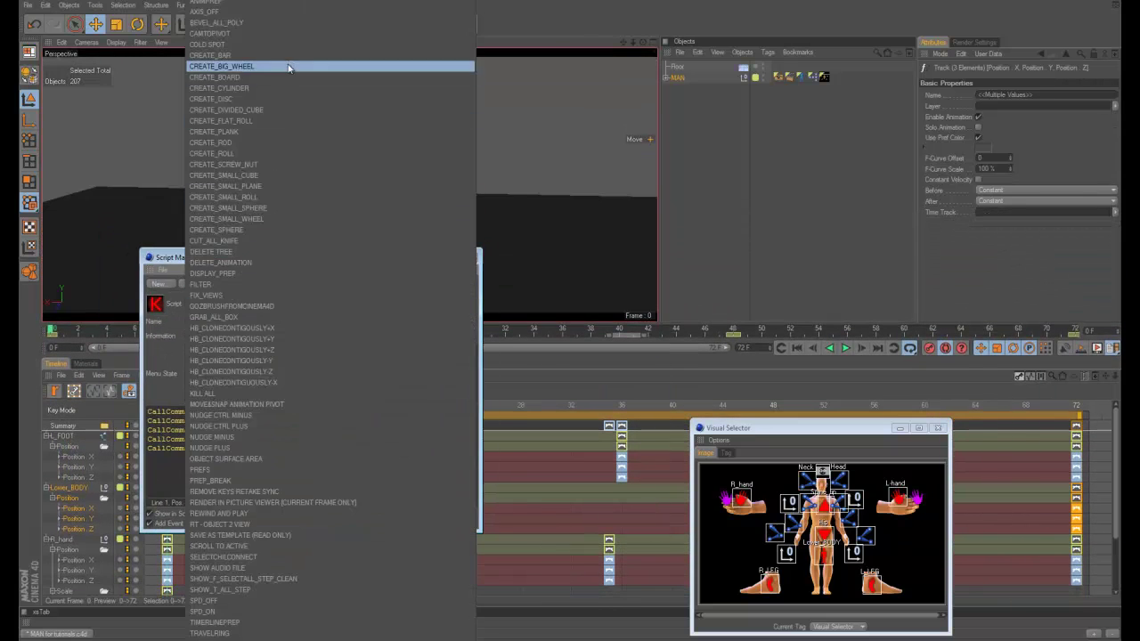
pyautogui.click(267, 1)
pyautogui.moveTo(301, 260); pyautogui.dragTo(303, 242)
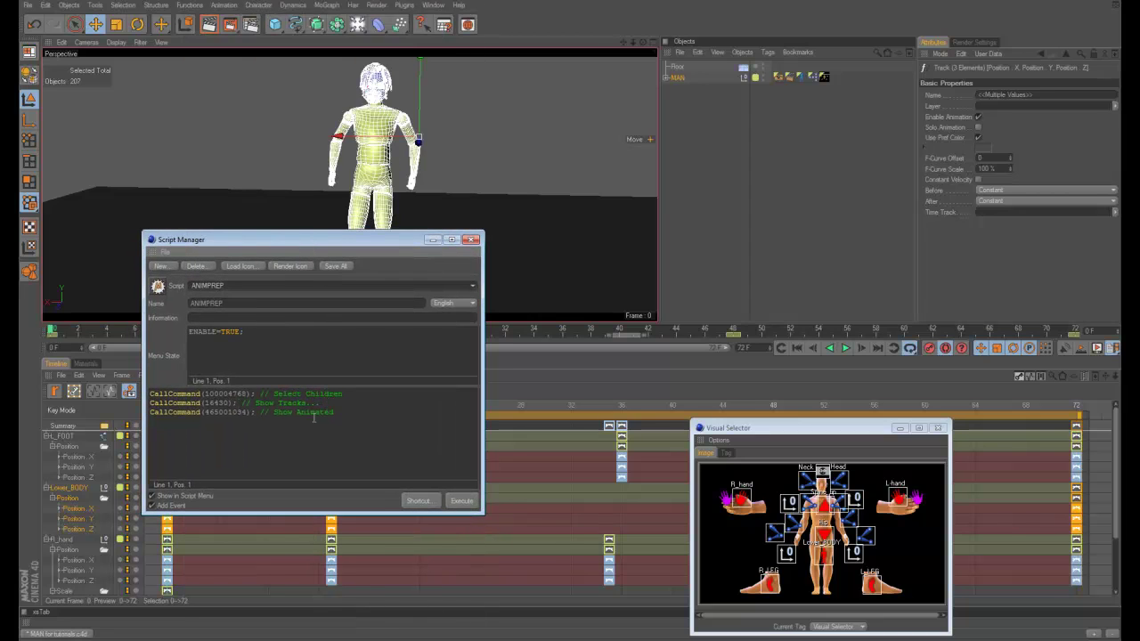
pyautogui.moveTo(335, 241); pyautogui.dragTo(373, 247)
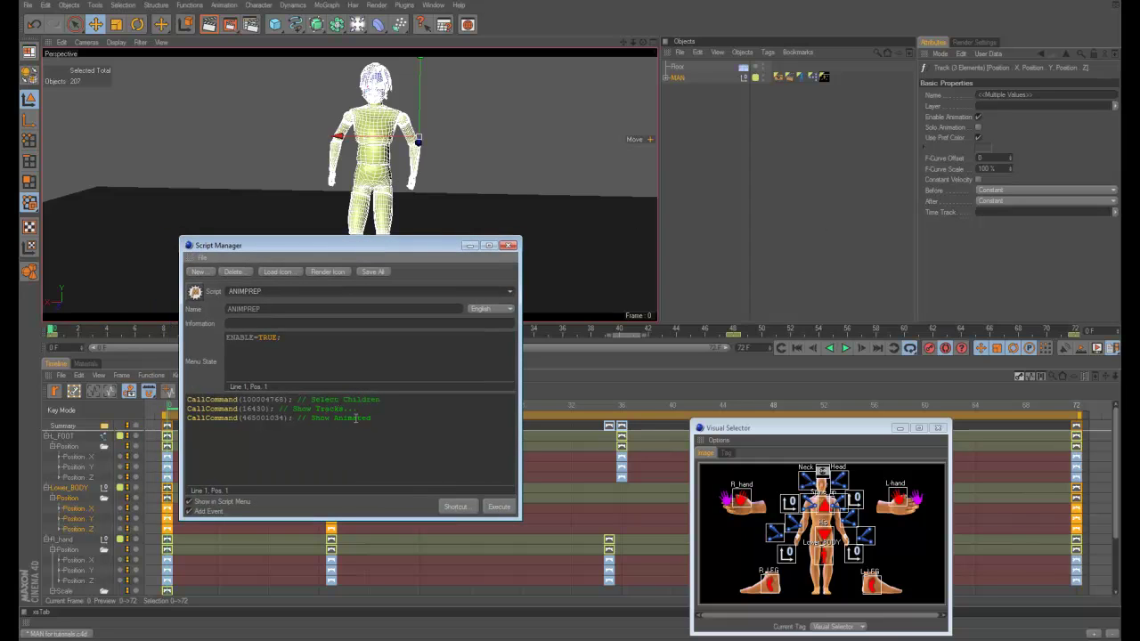
pyautogui.moveTo(412, 249); pyautogui.dragTo(397, 283)
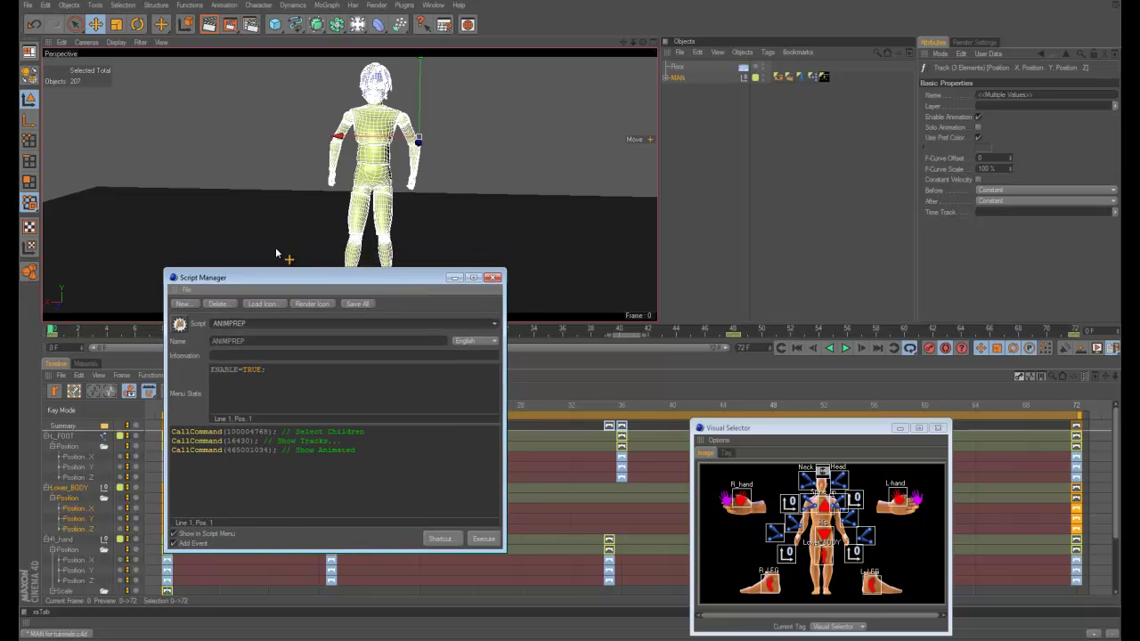
pyautogui.moveTo(287, 283); pyautogui.dragTo(239, 285)
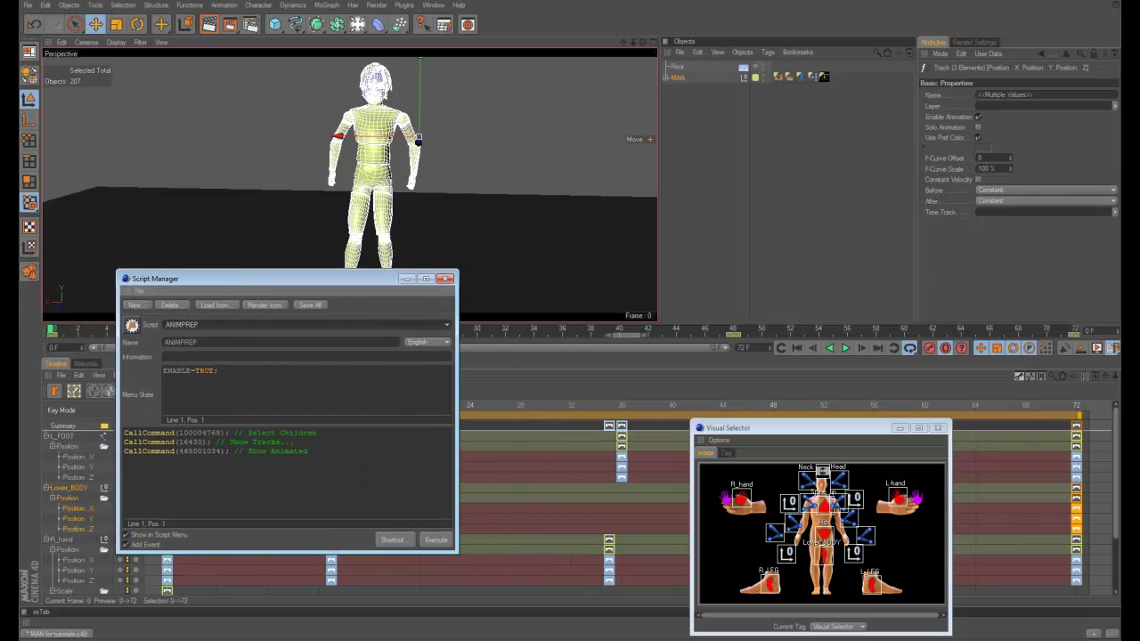
# Execute Script Log from the Command Manager and highlight the most recently logged commands at the end of the log
pyautogui.click(392, 540)
pyautogui.click(593, 273)
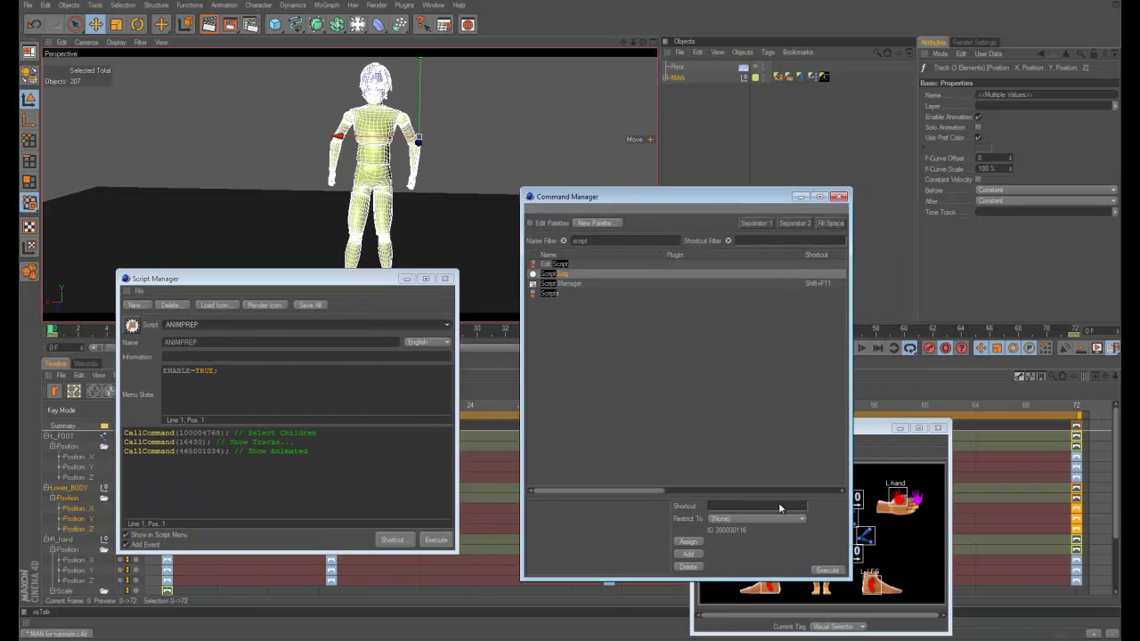
pyautogui.click(827, 570)
pyautogui.moveTo(783, 476); pyautogui.dragTo(672, 233)
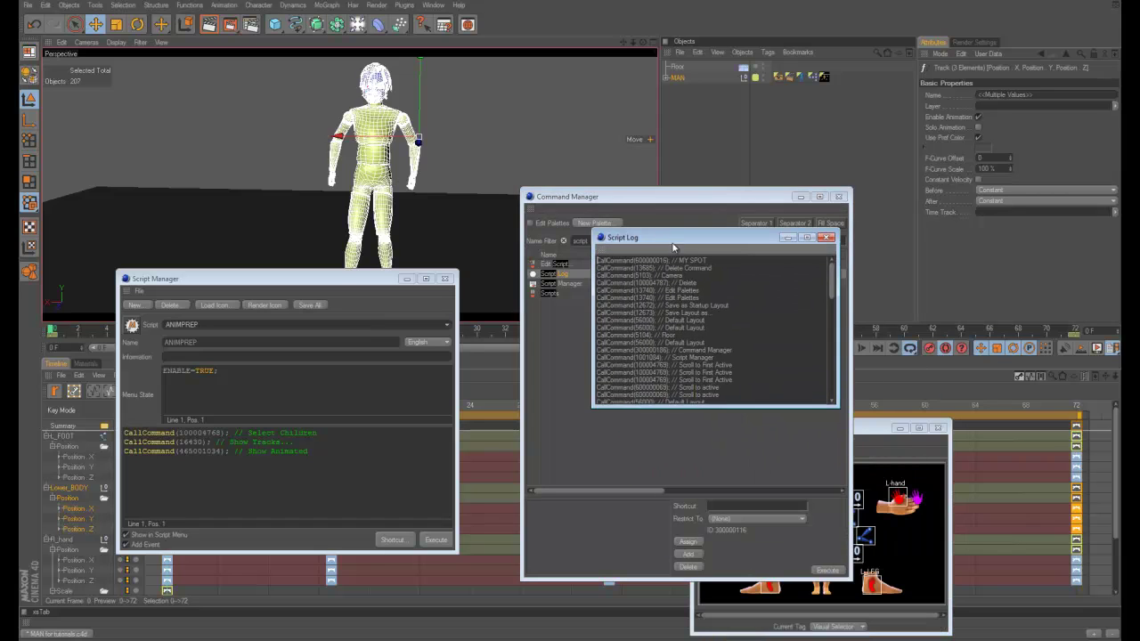
pyautogui.scroll(-5, 771, 333)
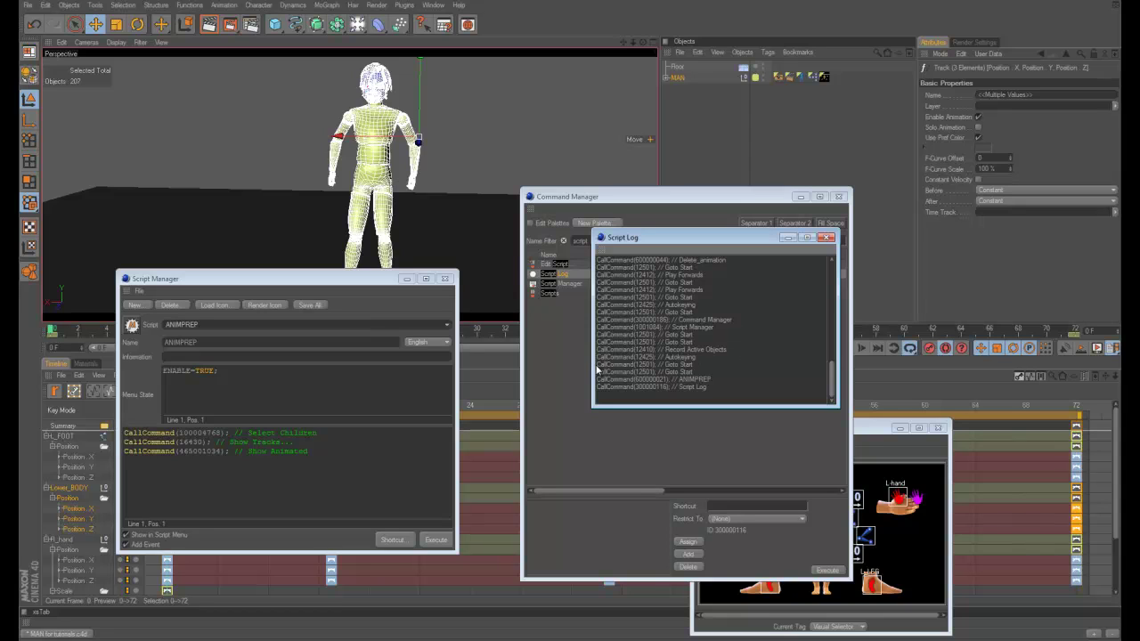
pyautogui.moveTo(598, 364); pyautogui.dragTo(714, 393)
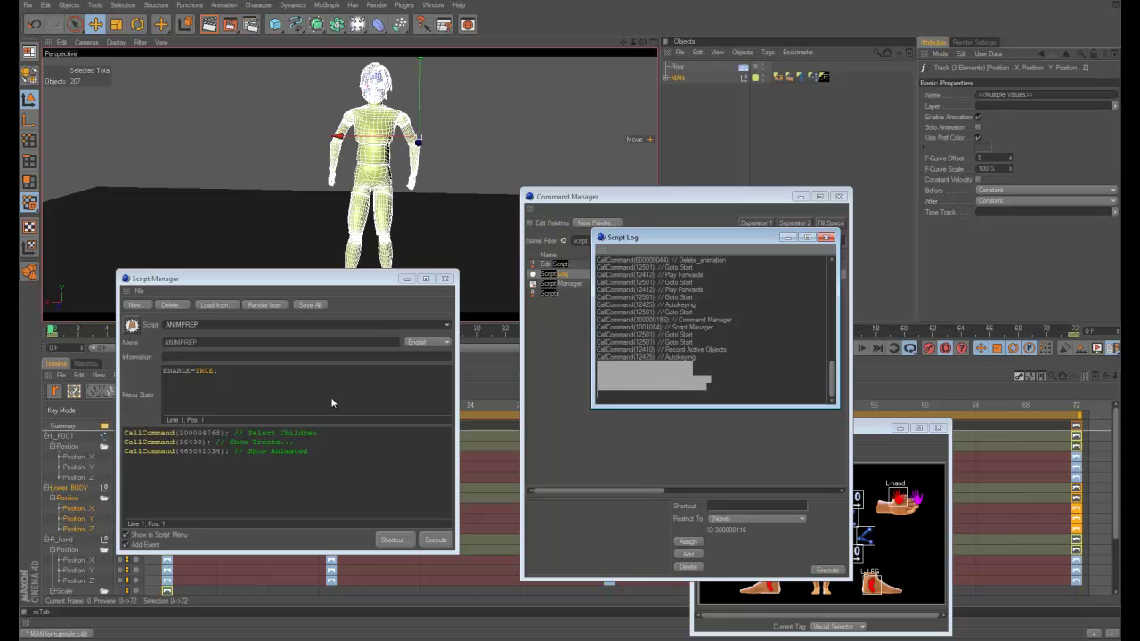
# Clear the Script Log, Command Manager and Script Manager windows away, deselect everything and enlarge the viewport
pyautogui.click(826, 237)
pyautogui.moveTo(653, 198); pyautogui.dragTo(1138, 203)
pyautogui.click(444, 277)
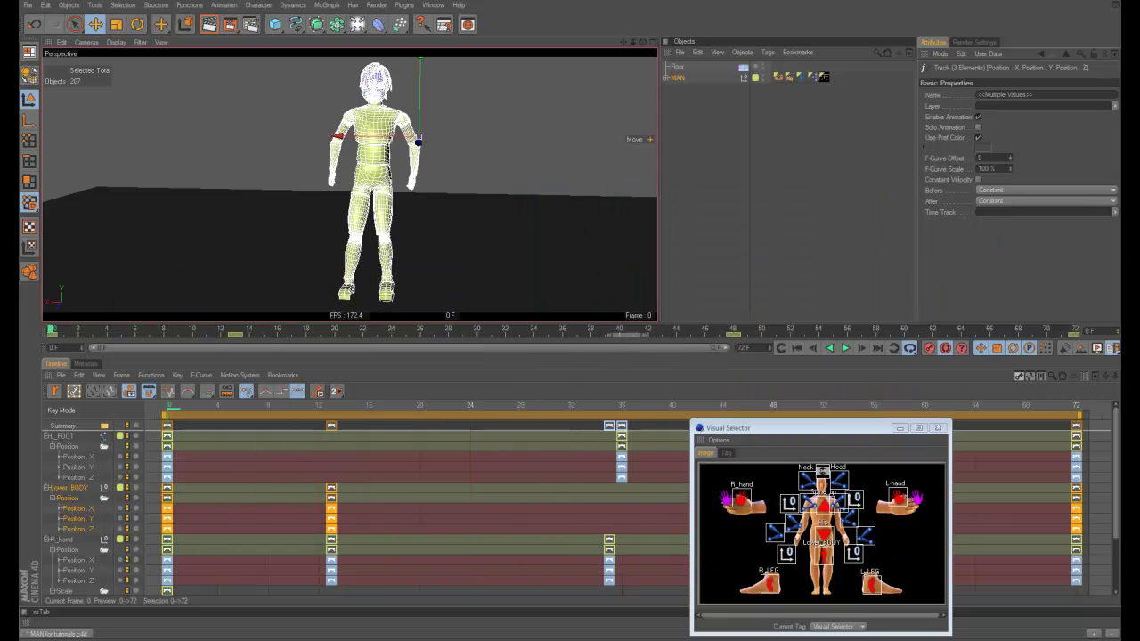
pyautogui.click(512, 209)
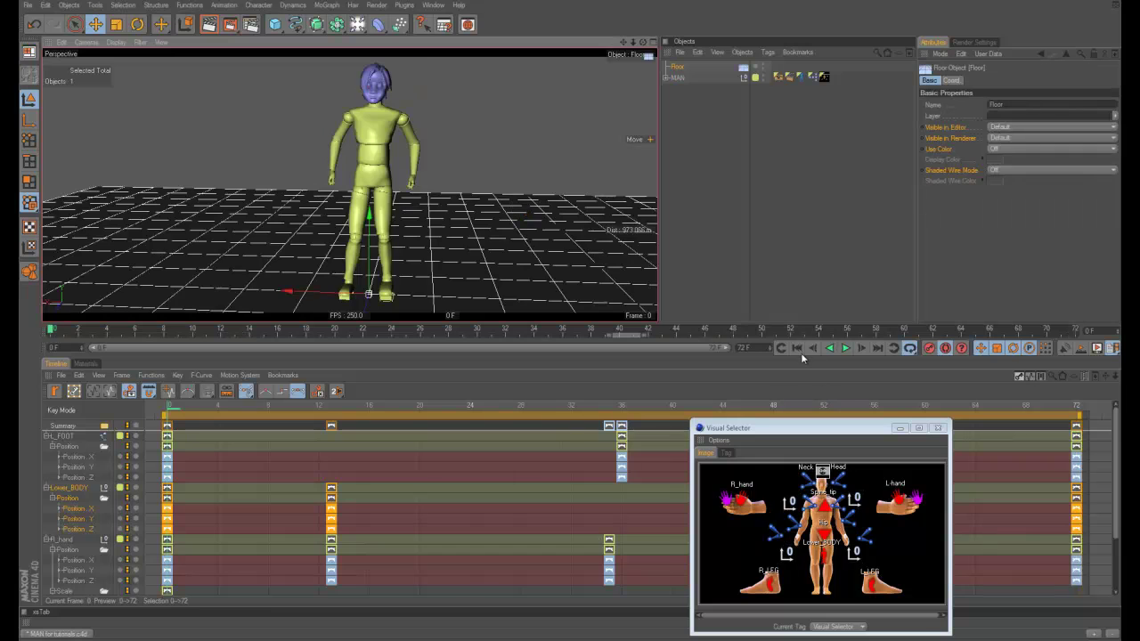
pyautogui.click(465, 133)
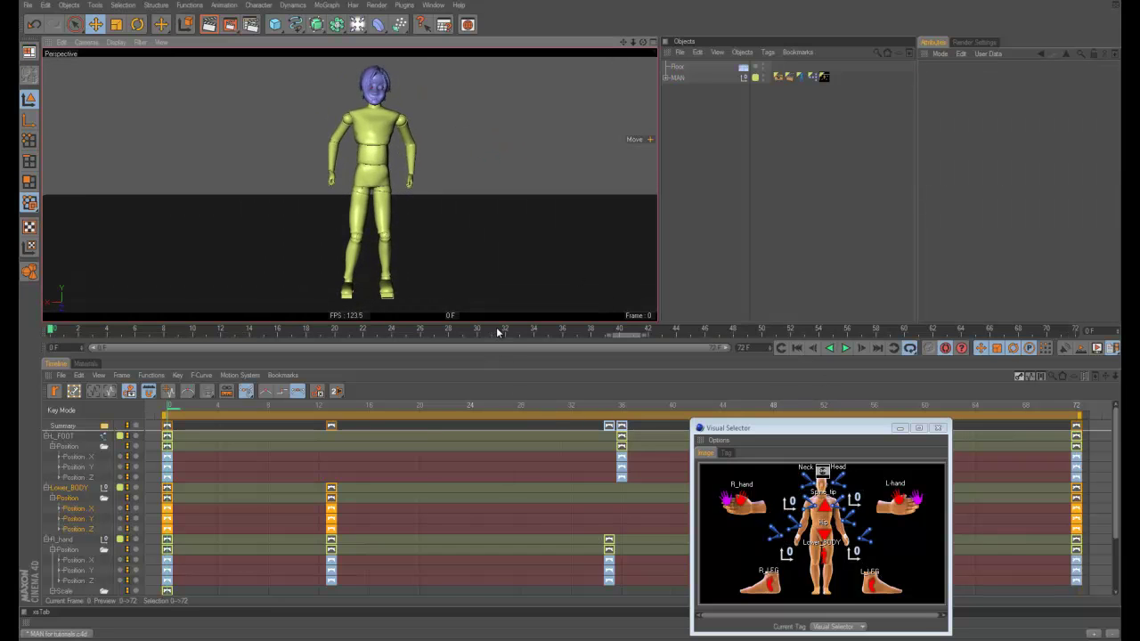
pyautogui.moveTo(496, 322); pyautogui.dragTo(496, 383)
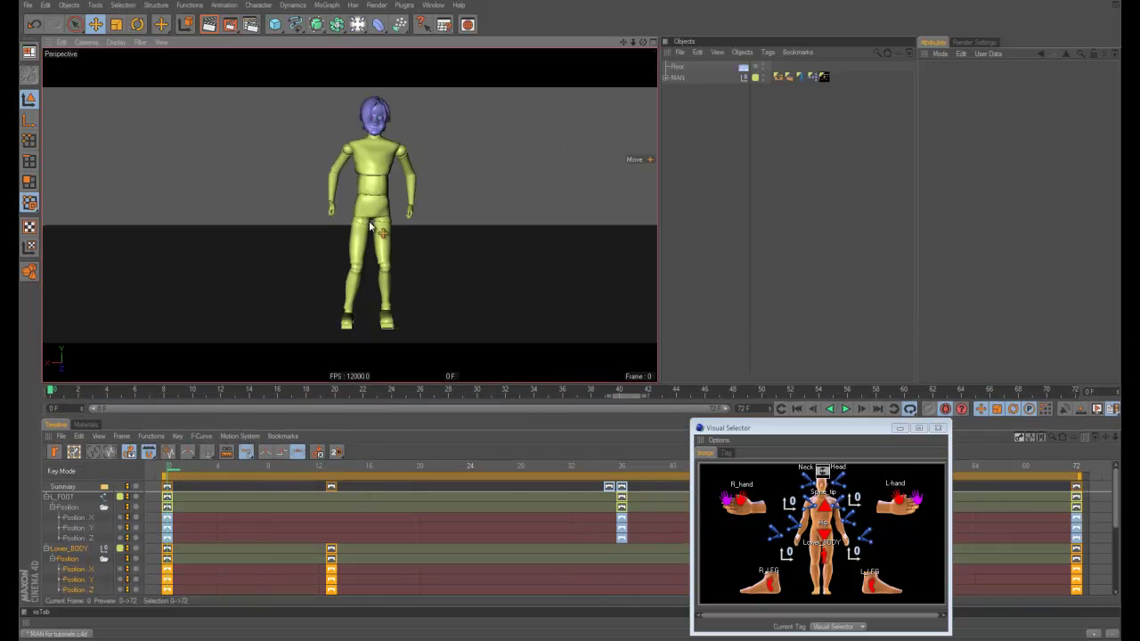
# Select the character's left upper arm mesh, reveal it in the object hierarchy and display its coordinates
pyautogui.keyDown('alt'); pyautogui.moveTo(393, 203); pyautogui.dragTo(501, 176); pyautogui.keyUp('alt')
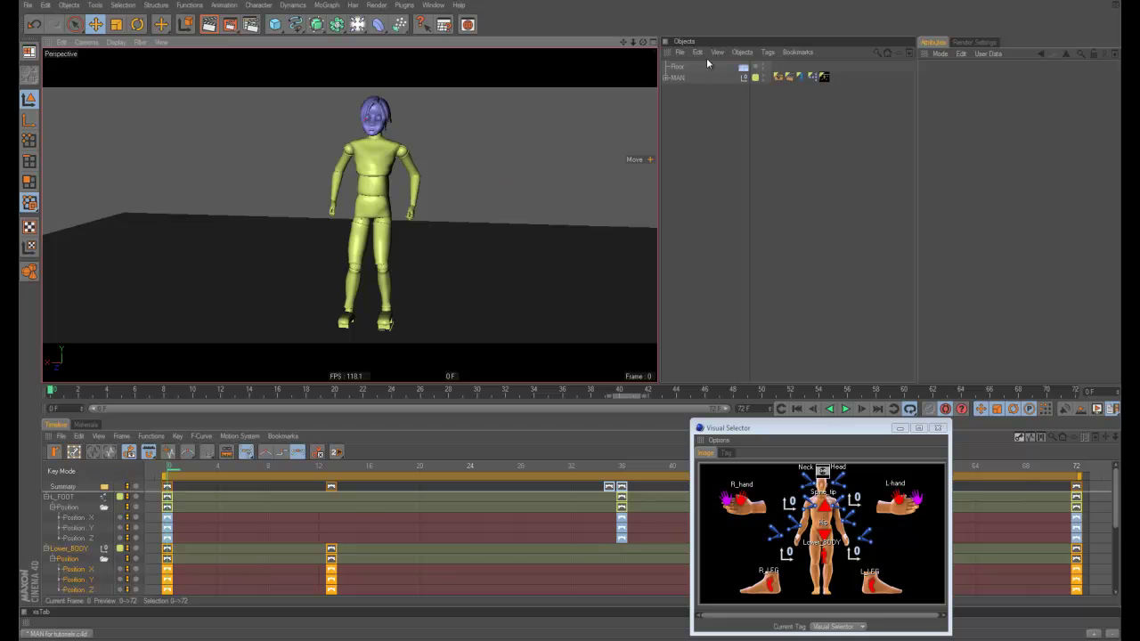
pyautogui.click(413, 174)
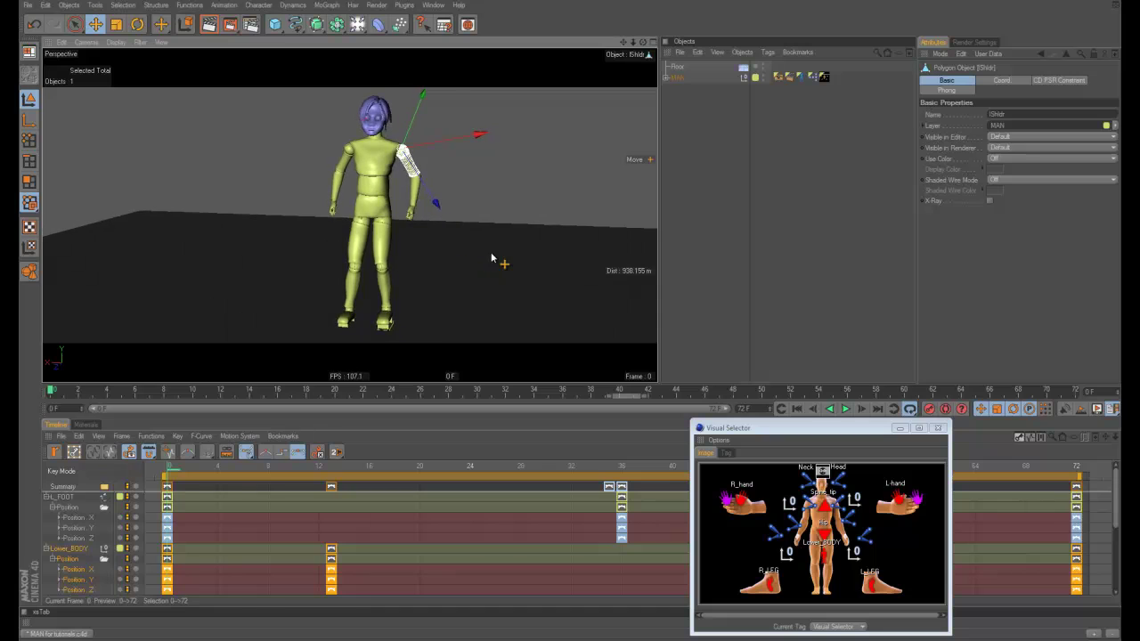
pyautogui.keyDown('alt'); pyautogui.moveTo(476, 255); pyautogui.dragTo(410, 260, button='right'); pyautogui.keyUp('alt')
pyautogui.moveTo(410, 261)
pyautogui.keyDown('alt'); pyautogui.mouseDown()
pyautogui.moveTo(463, 265)
pyautogui.moveTo(379, 272)
pyautogui.moveTo(422, 275)
pyautogui.moveTo(398, 260)
pyautogui.mouseUp(); pyautogui.keyUp('alt')
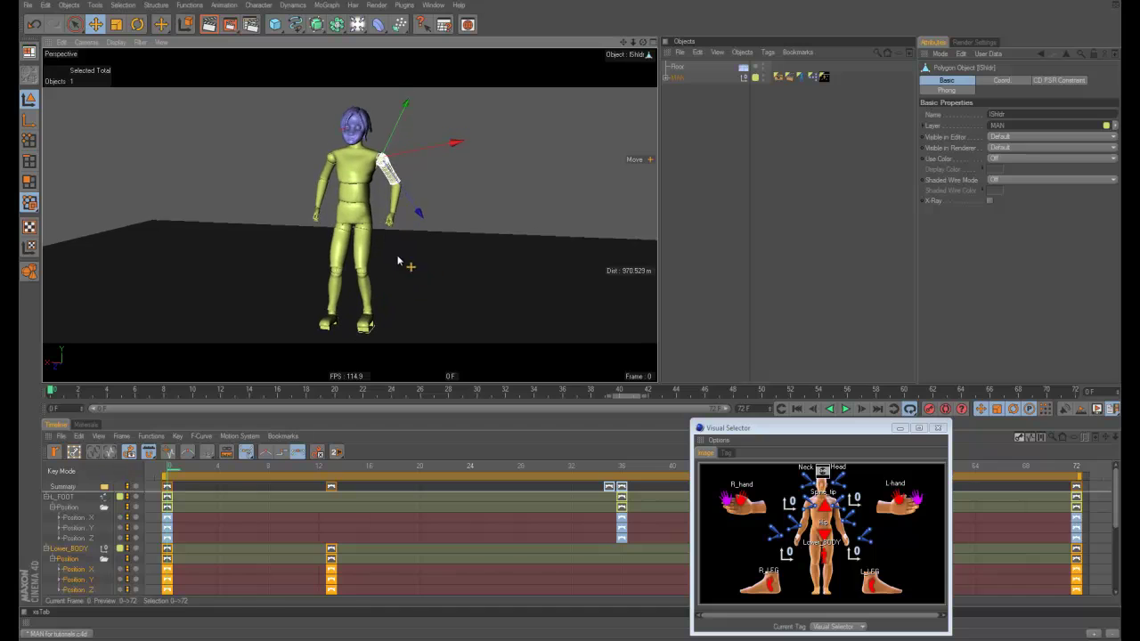
pyautogui.click(376, 178)
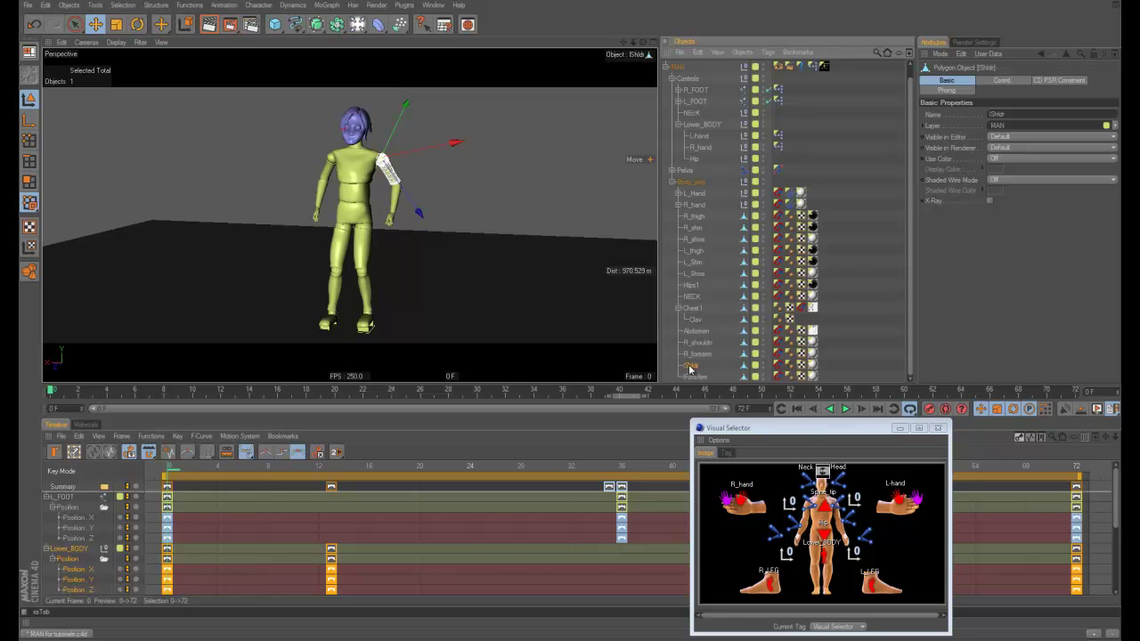
pyautogui.click(1002, 80)
# Select the right thigh mesh in the viewport and collapse the body parts group and the MAN hierarchy
pyautogui.click(339, 254)
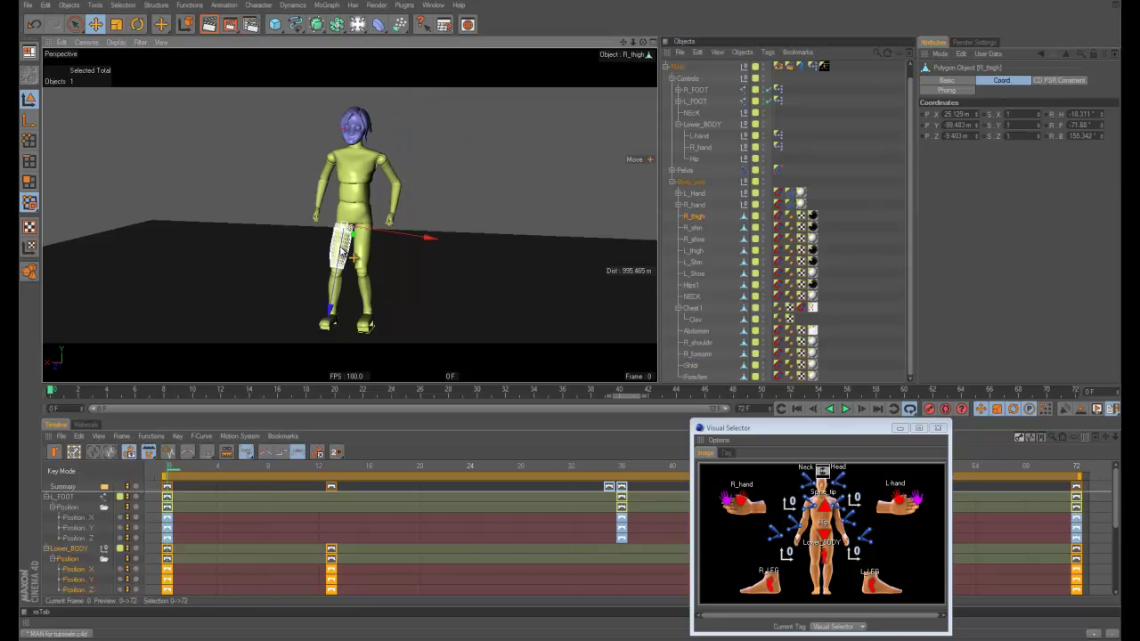
pyautogui.click(671, 179)
pyautogui.click(666, 77)
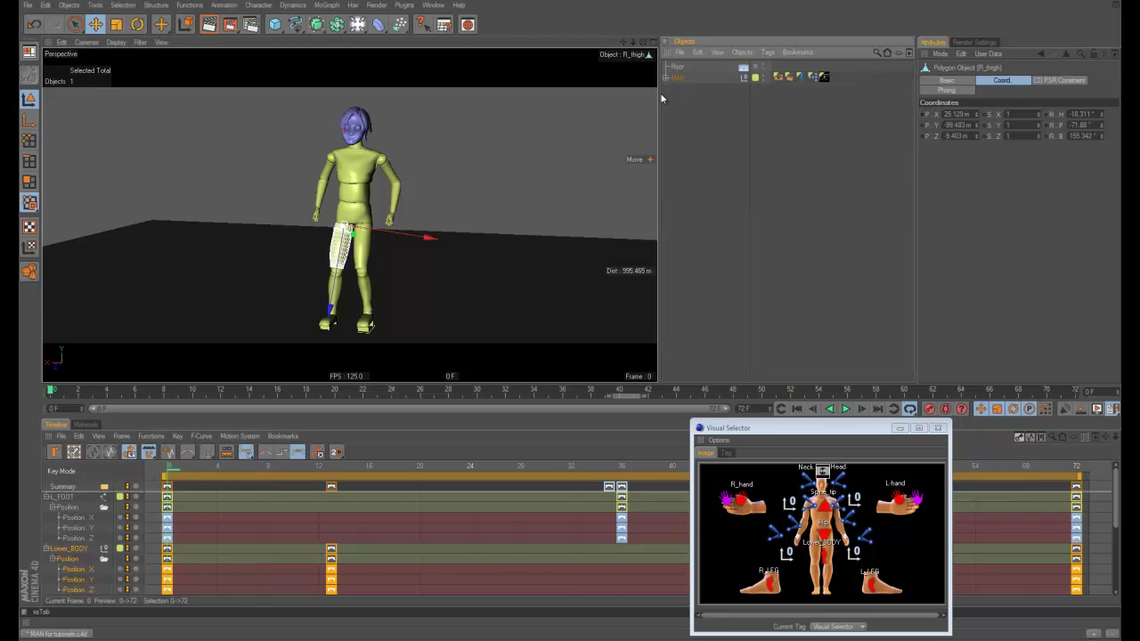
# Select the character's hair mesh in the viewport and reveal it within the expanded MAN hierarchy
pyautogui.click(621, 129)
pyautogui.click(367, 121)
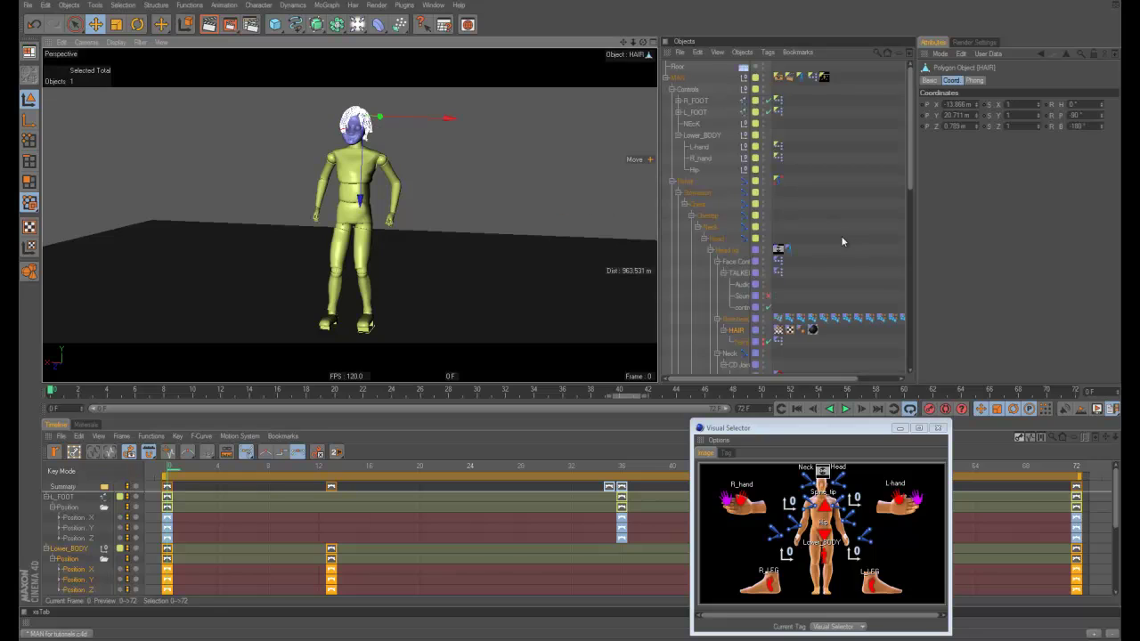
pyautogui.scroll(-3, 788, 328)
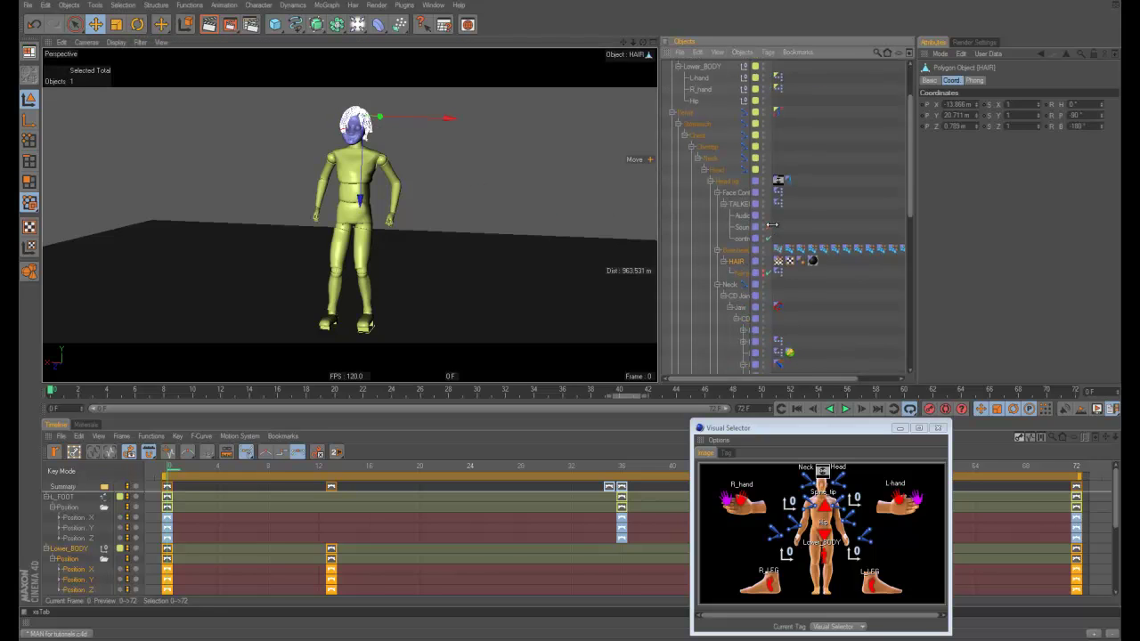
# Widen the name column of the object hierarchy to fit the full object names
pyautogui.moveTo(771, 224); pyautogui.dragTo(824, 225)
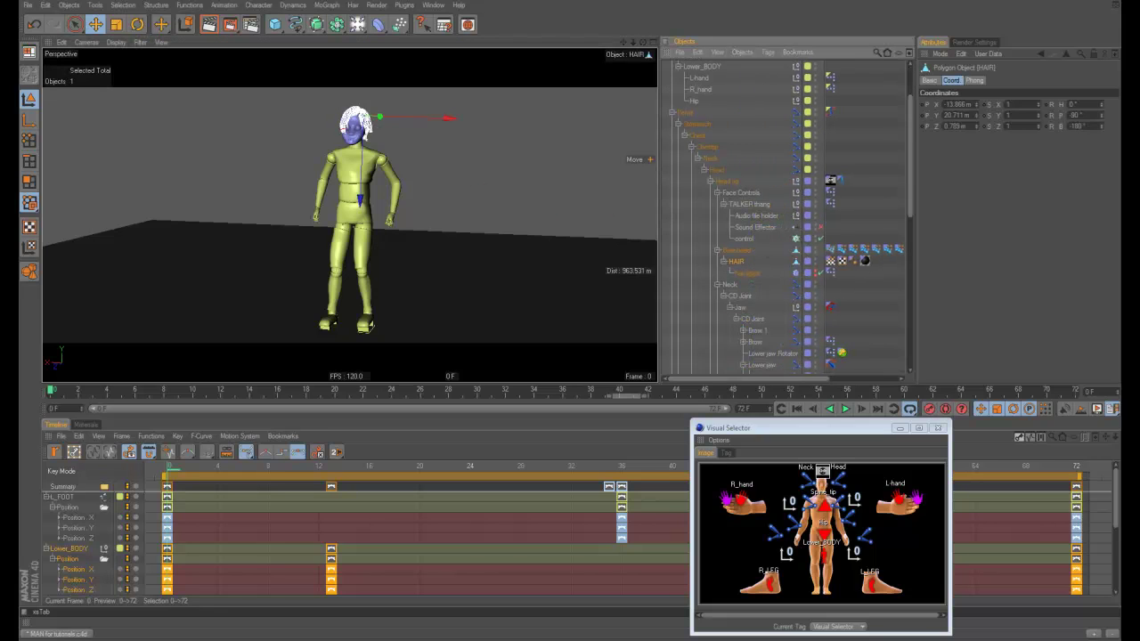
# Filter the Command Manager's list by "scroll" and select the Scroll to First Active command
pyautogui.moveTo(231, 211)
pyautogui.mouseDown()
pyautogui.moveTo(159, 198)
pyautogui.moveTo(218, 215)
pyautogui.mouseUp()
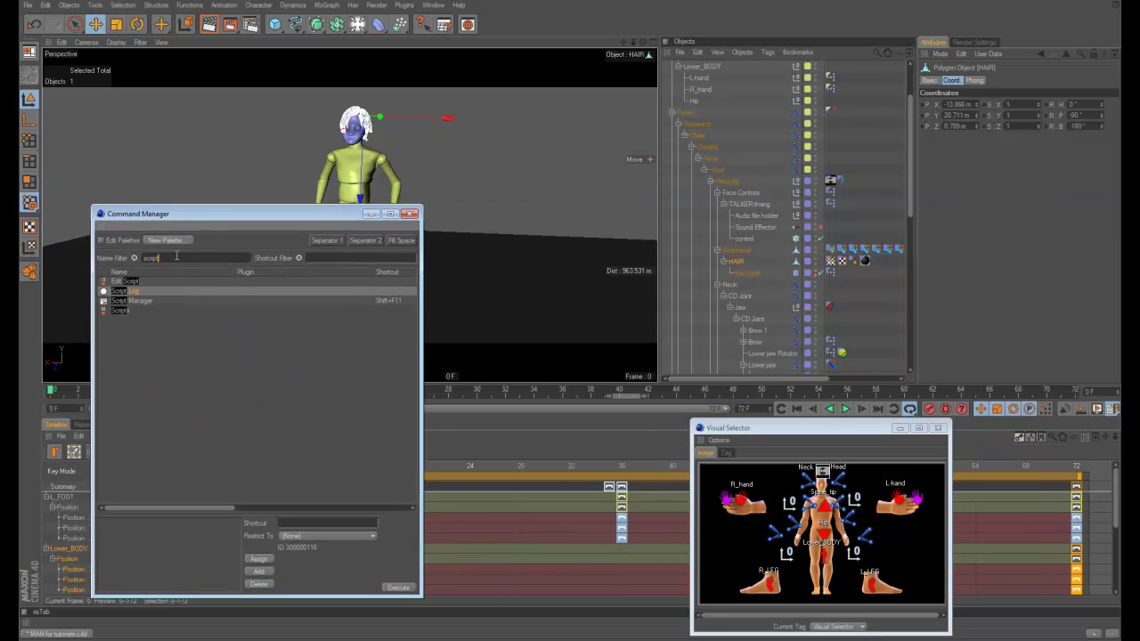
pyautogui.press('BackSpace')
pyautogui.press('BackSpace')
pyautogui.press('BackSpace')
pyautogui.write('oll')
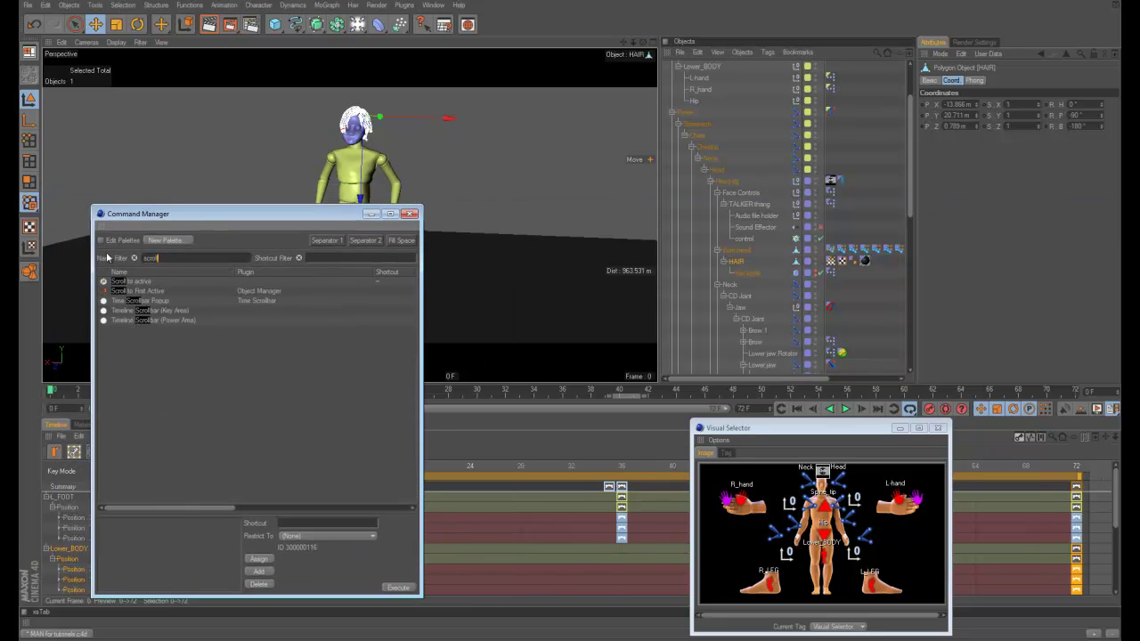
pyautogui.click(137, 301)
pyautogui.click(137, 292)
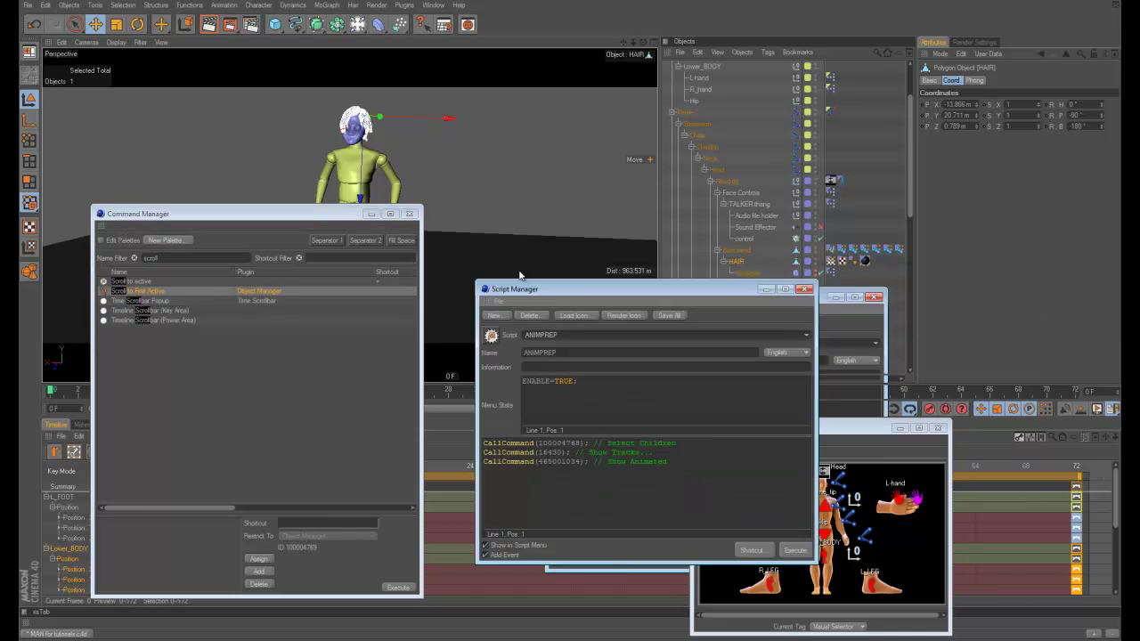
# Load the SCROLL TO ACTIVE script in the Script Manager and compare its command call with the ID of Scroll to First Active
pyautogui.moveTo(645, 290); pyautogui.dragTo(645, 265)
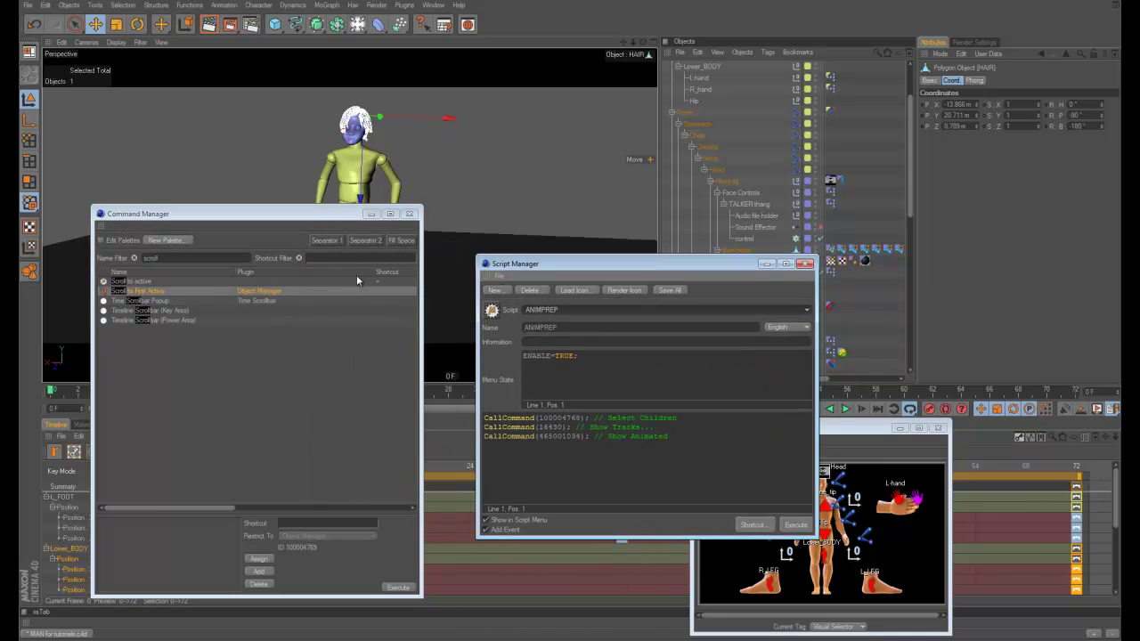
pyautogui.moveTo(252, 213); pyautogui.dragTo(251, 224)
pyautogui.click(147, 293)
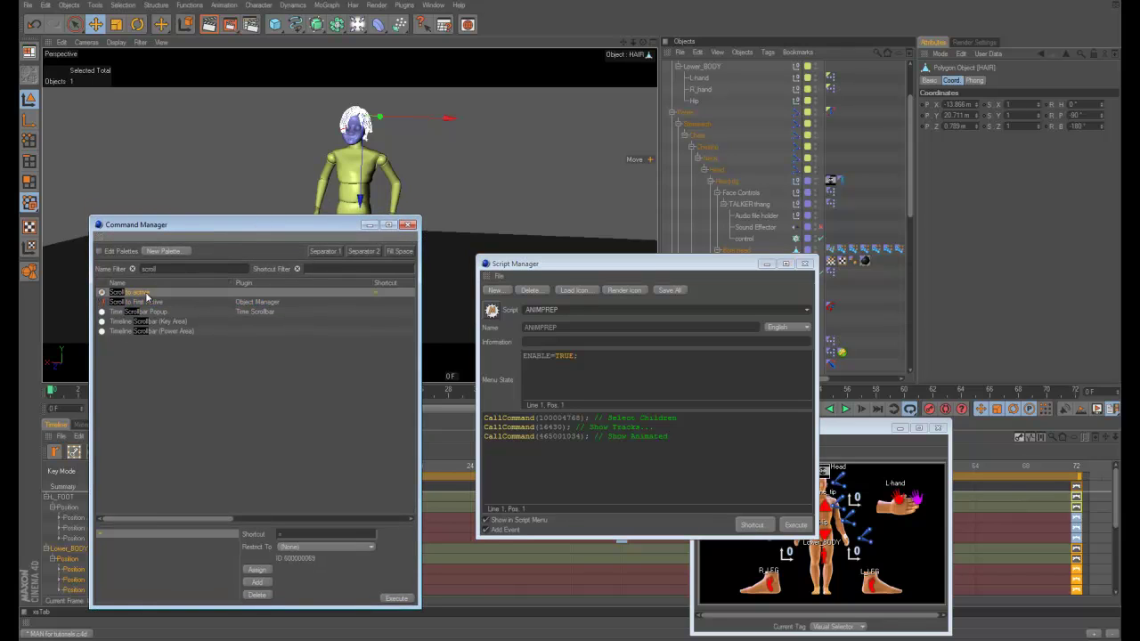
pyautogui.click(558, 310)
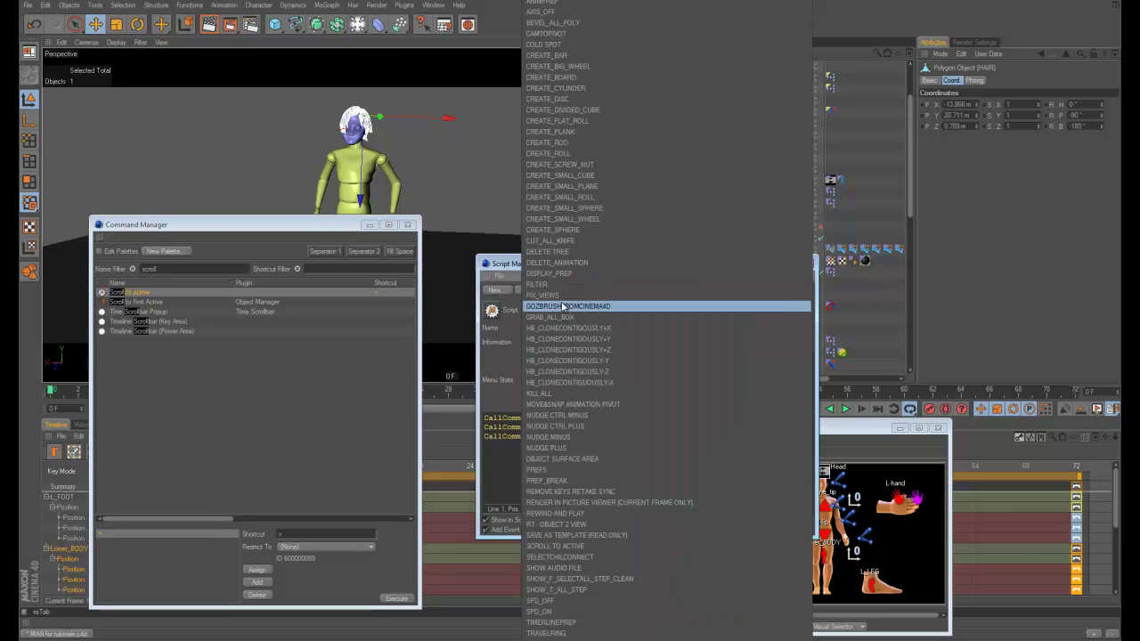
pyautogui.scroll(-3, 588, 588)
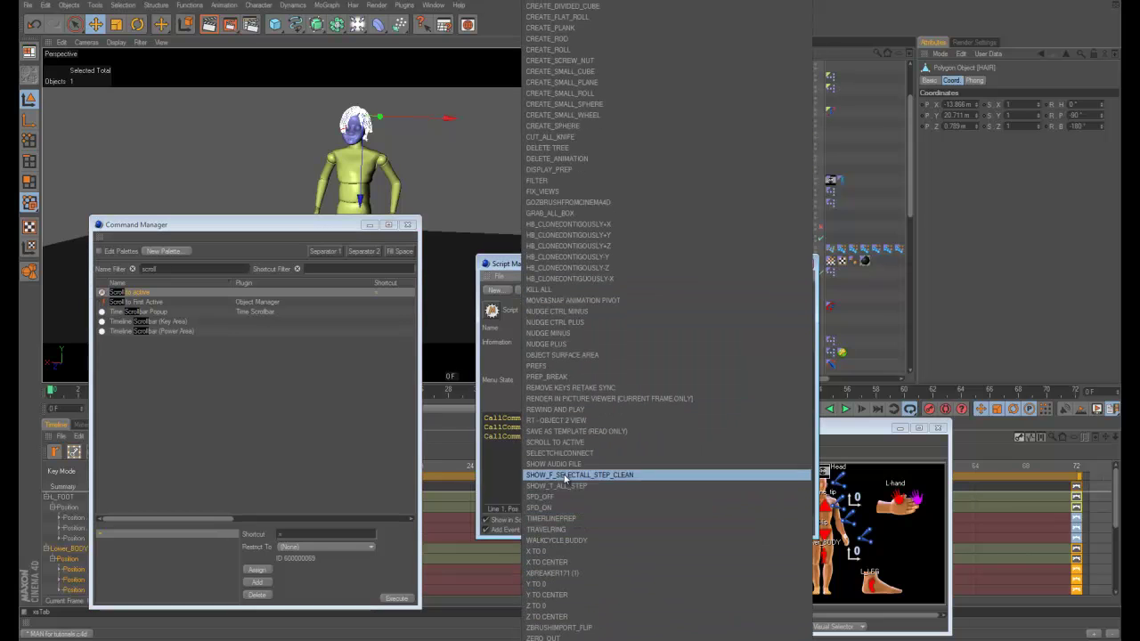
pyautogui.click(564, 442)
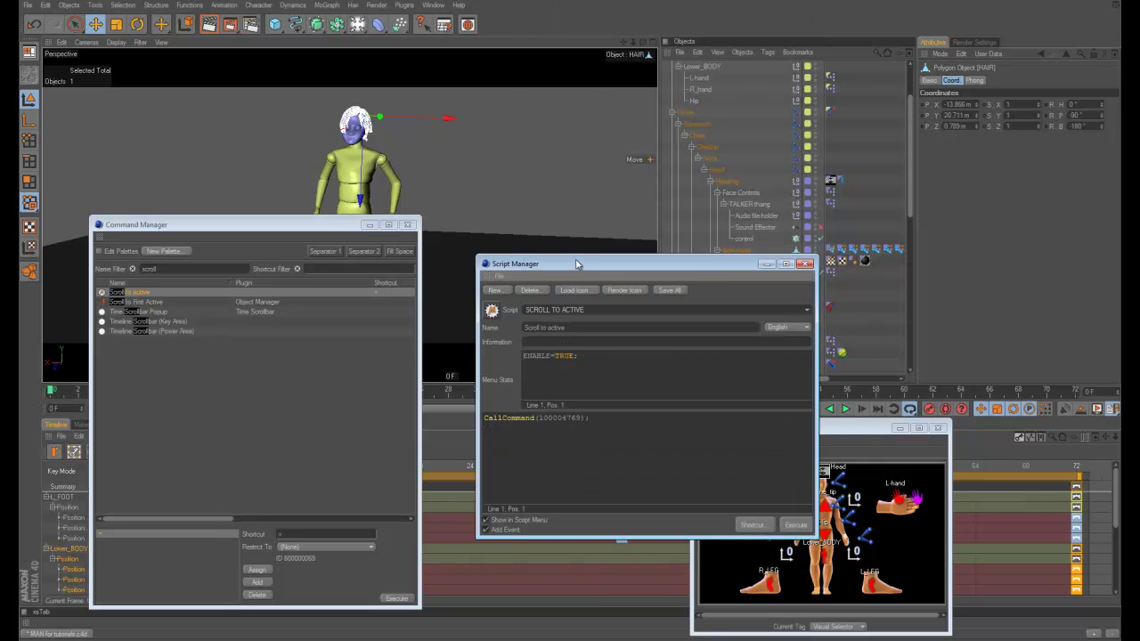
pyautogui.moveTo(575, 264); pyautogui.dragTo(600, 273)
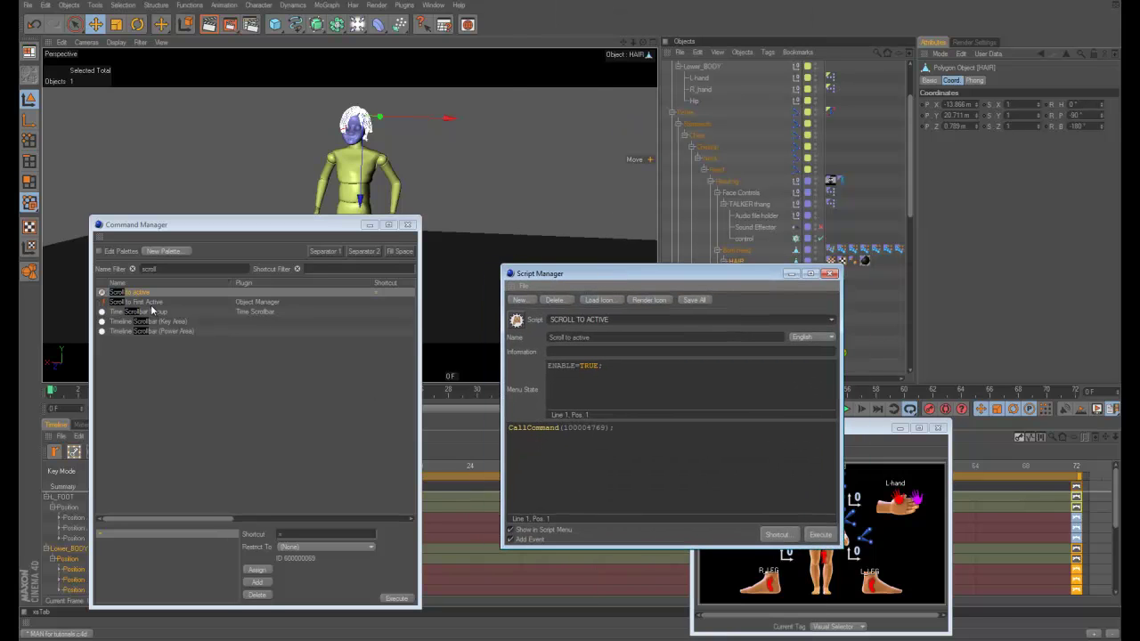
pyautogui.click(149, 305)
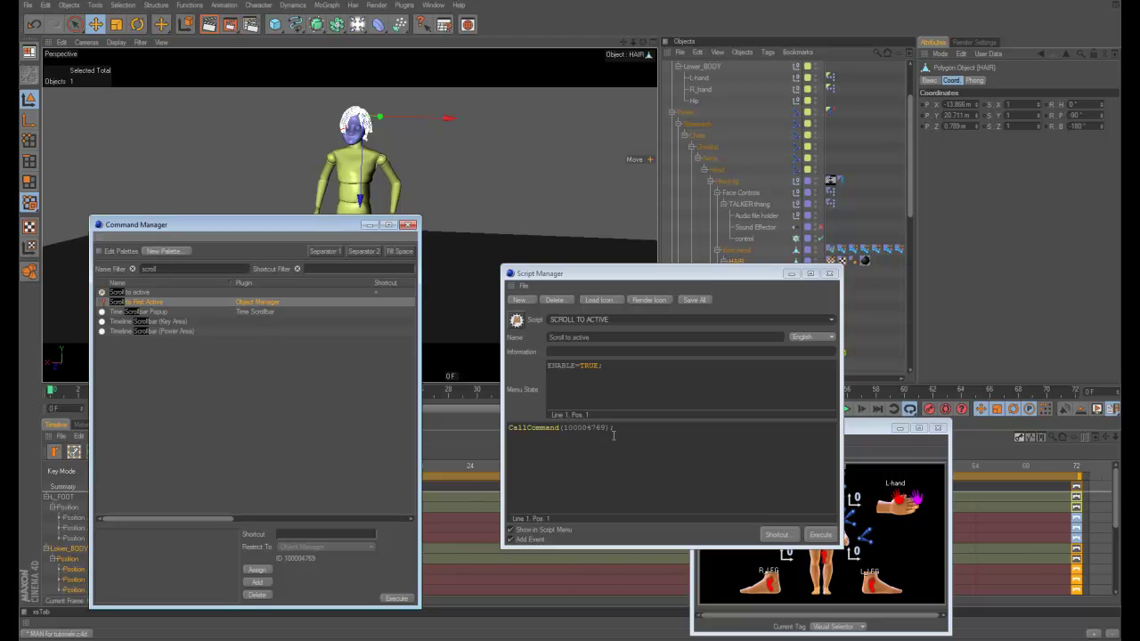
# Close the Command Manager and Script Manager and deselect the hair mesh
pyautogui.click(408, 224)
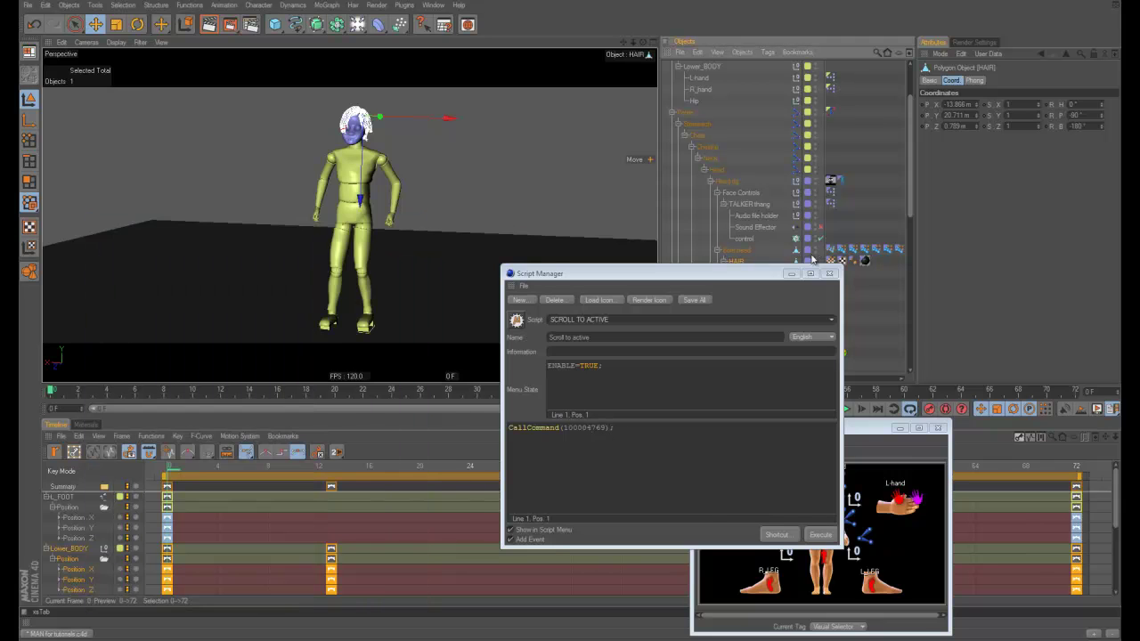
pyautogui.click(829, 273)
pyautogui.click(504, 199)
pyautogui.moveTo(504, 199)
pyautogui.keyDown('alt'); pyautogui.mouseDown()
pyautogui.moveTo(412, 194)
pyautogui.moveTo(453, 202)
pyautogui.moveTo(355, 242)
pyautogui.moveTo(381, 265)
pyautogui.moveTo(412, 248)
pyautogui.mouseUp(); pyautogui.keyUp('alt')
# Collapse the MAN hierarchy, clear the animation from MAN and all its children, and deselect everything
pyautogui.scroll(2, 750, 123)
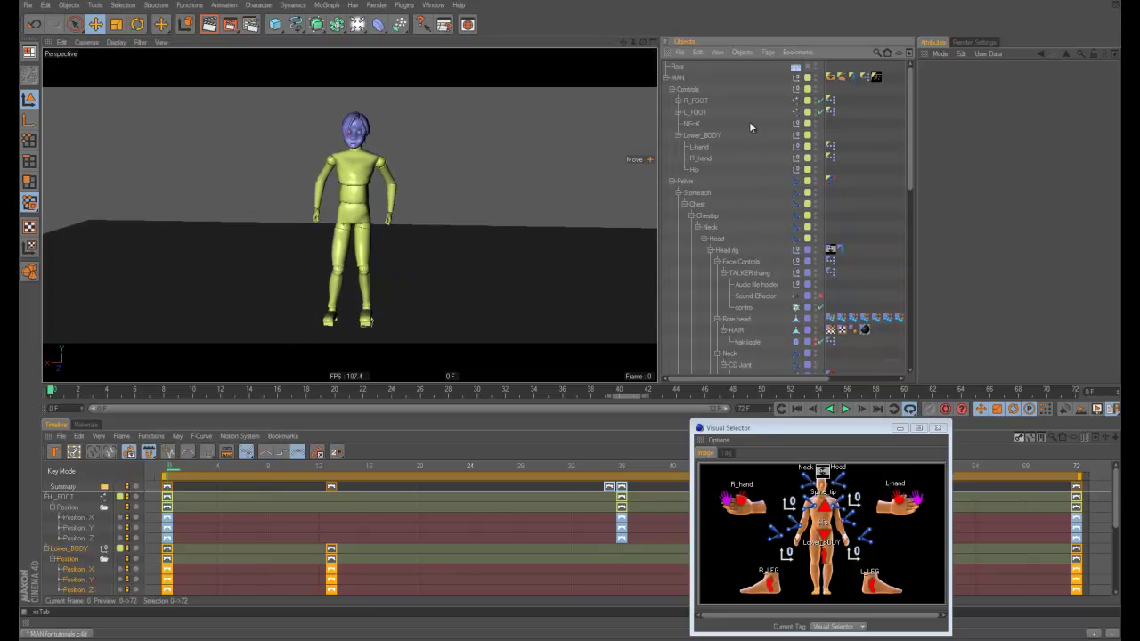
pyautogui.click(667, 78)
pyautogui.click(679, 79)
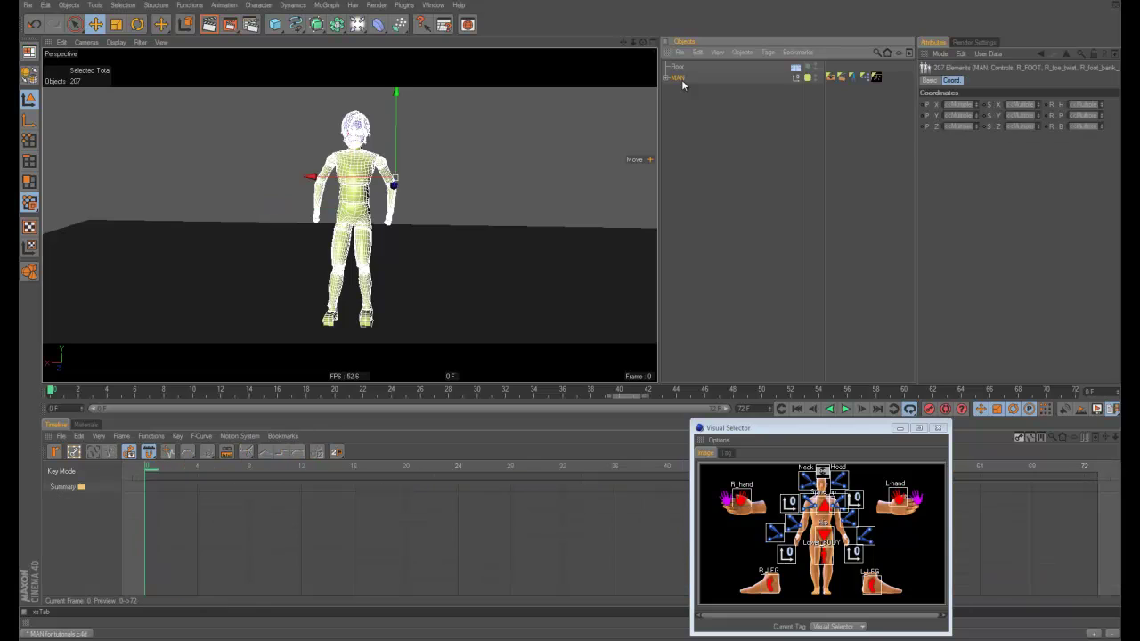
pyautogui.click(461, 162)
pyautogui.moveTo(447, 175)
pyautogui.keyDown('alt'); pyautogui.mouseDown()
pyautogui.moveTo(450, 190)
pyautogui.moveTo(457, 178)
pyautogui.moveTo(460, 189)
pyautogui.moveTo(489, 178)
pyautogui.moveTo(448, 152)
pyautogui.mouseUp(); pyautogui.keyUp('alt')
pyautogui.keyDown('alt'); pyautogui.moveTo(506, 215); pyautogui.dragTo(454, 233); pyautogui.keyUp('alt')
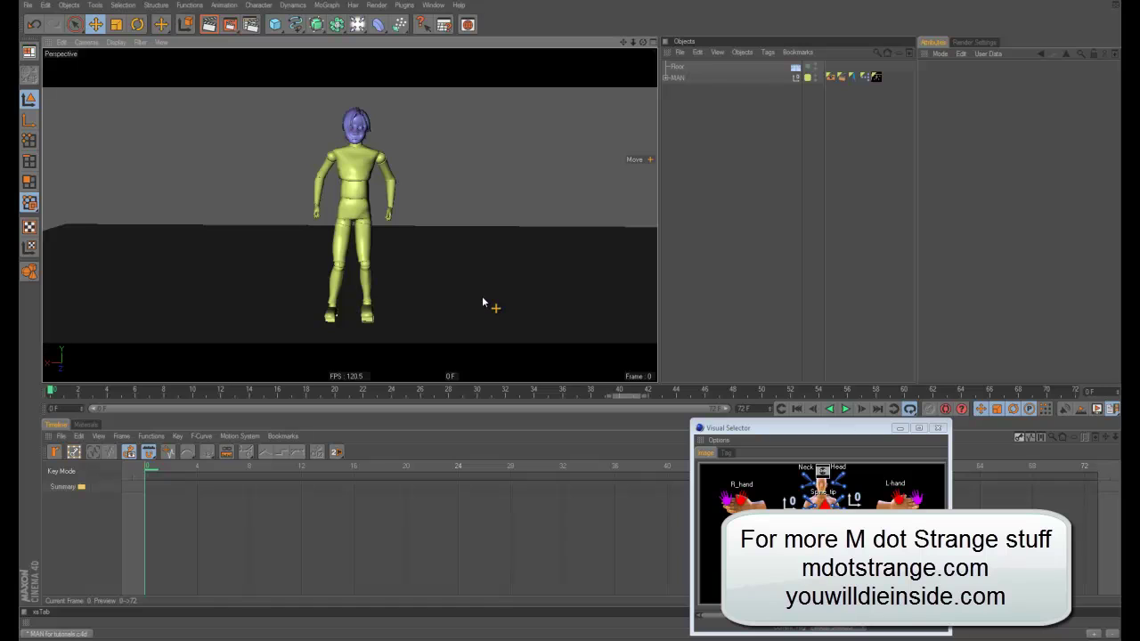
pyautogui.moveTo(493, 256)
pyautogui.keyDown('alt'); pyautogui.mouseDown()
pyautogui.moveTo(473, 259)
pyautogui.moveTo(486, 238)
pyautogui.mouseUp(); pyautogui.keyUp('alt')
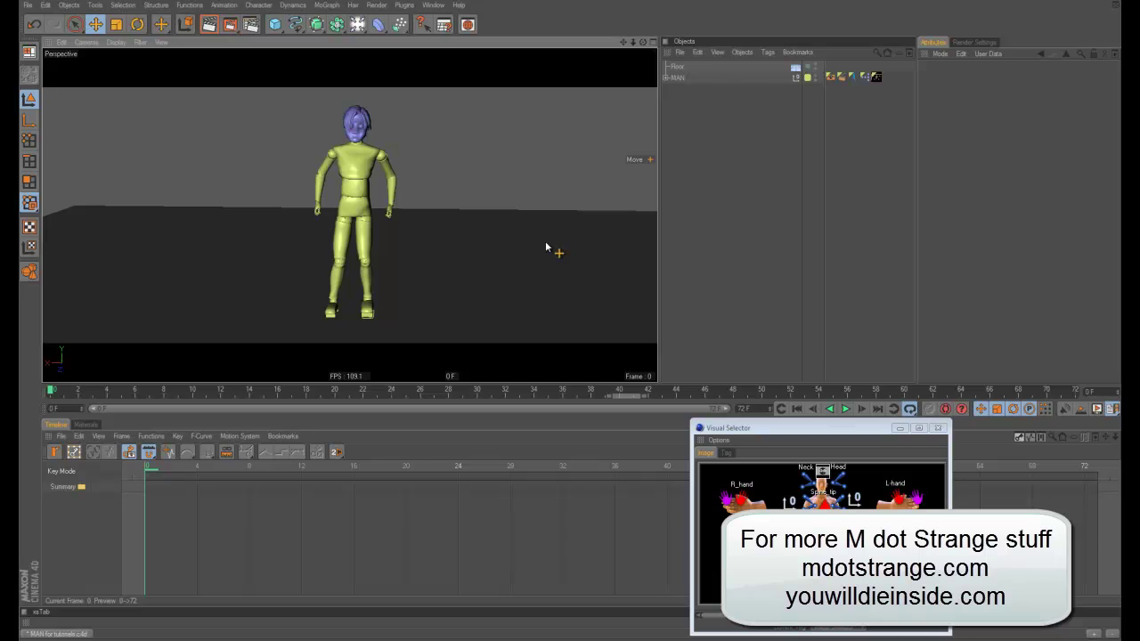
pyautogui.moveTo(546, 248)
pyautogui.keyDown('alt'); pyautogui.mouseDown()
pyautogui.moveTo(529, 223)
pyautogui.moveTo(534, 239)
pyautogui.mouseUp(); pyautogui.keyUp('alt')
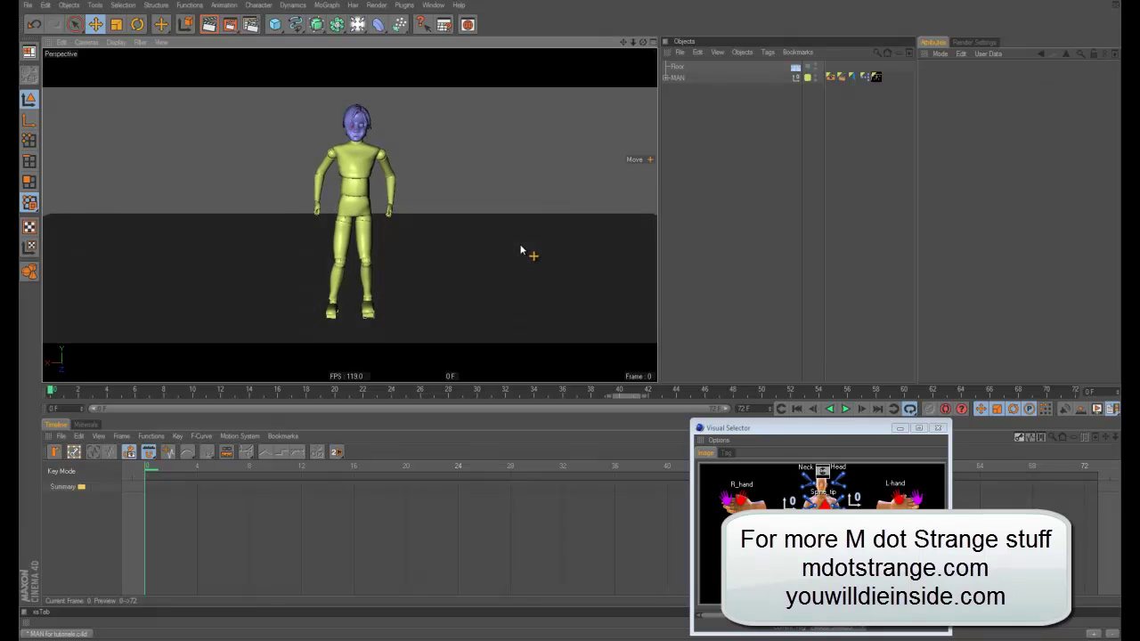